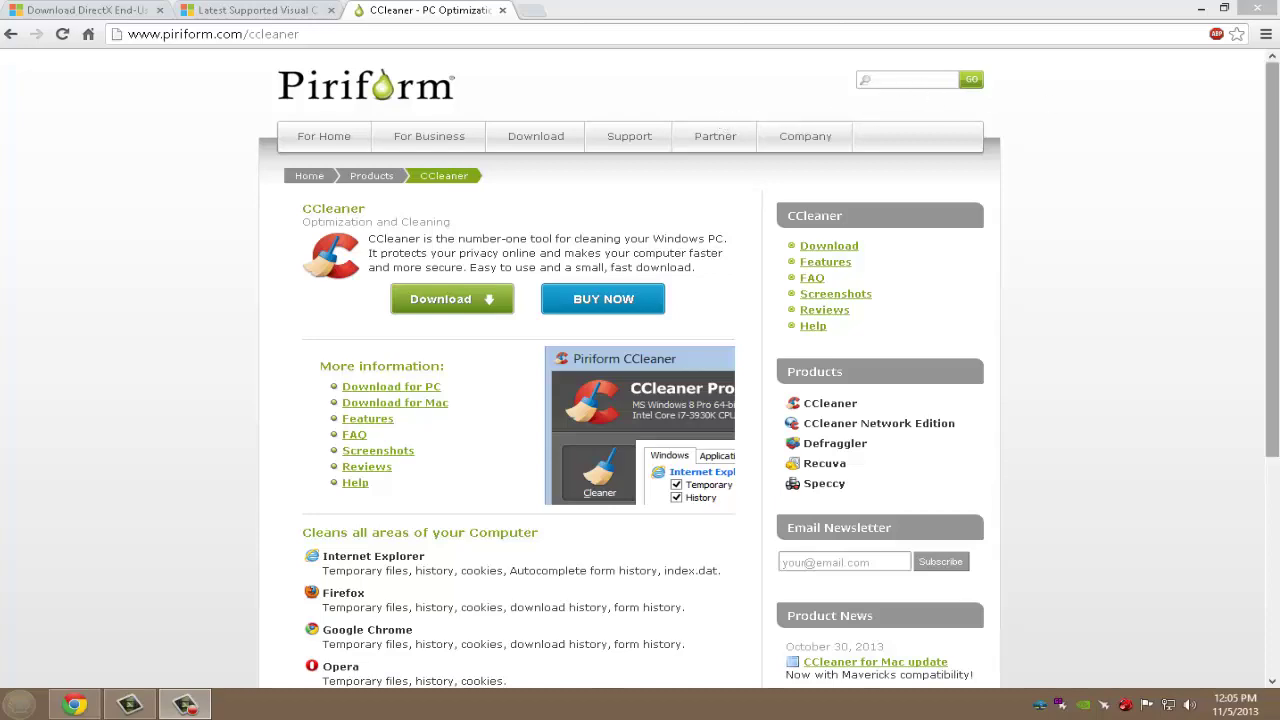
Open CCleaner's FileHippo download page from the Piriform site, close that tab, and minimize Chrome.
drag(1275, 150, 1276, 160)
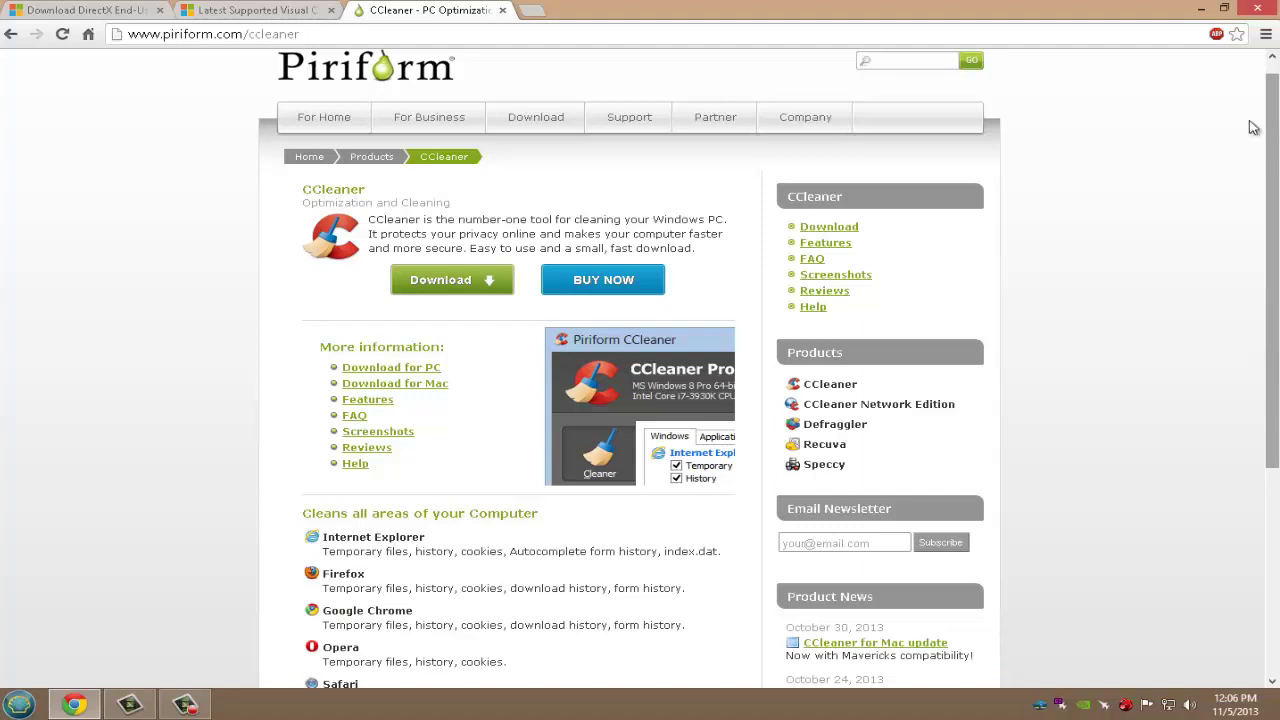
scroll(1275, 160, up, 1)
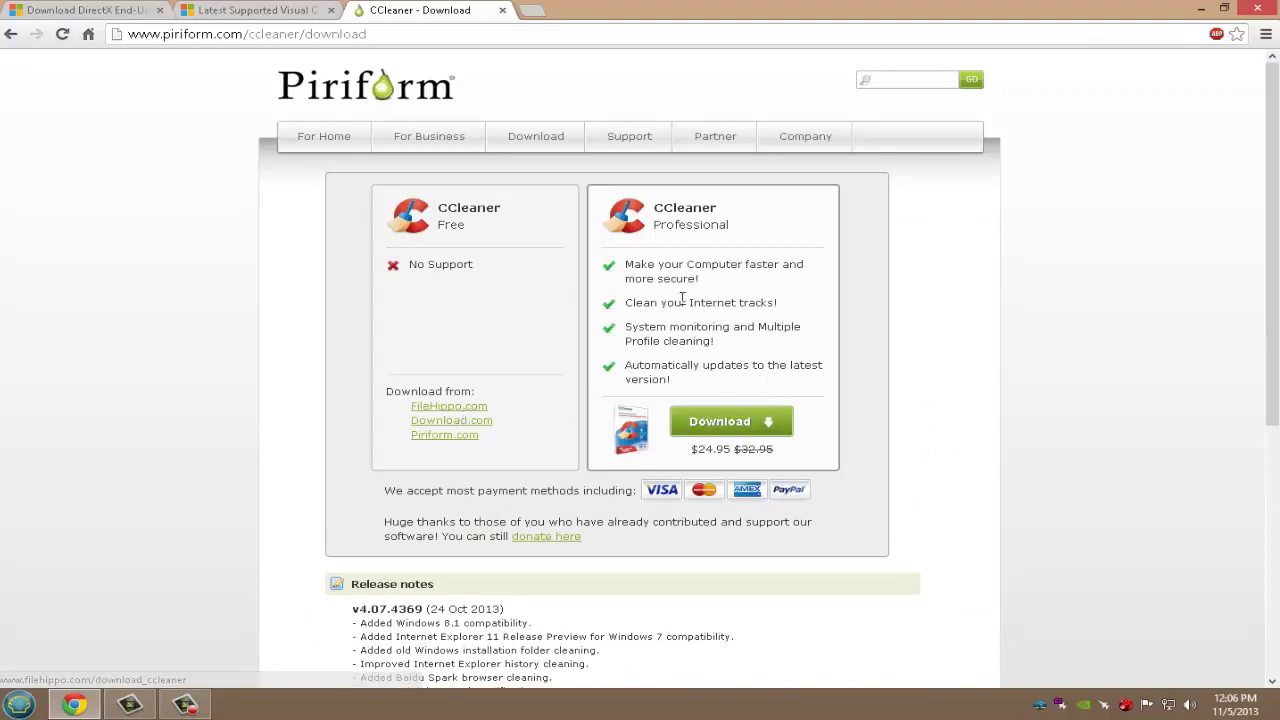
click(458, 408)
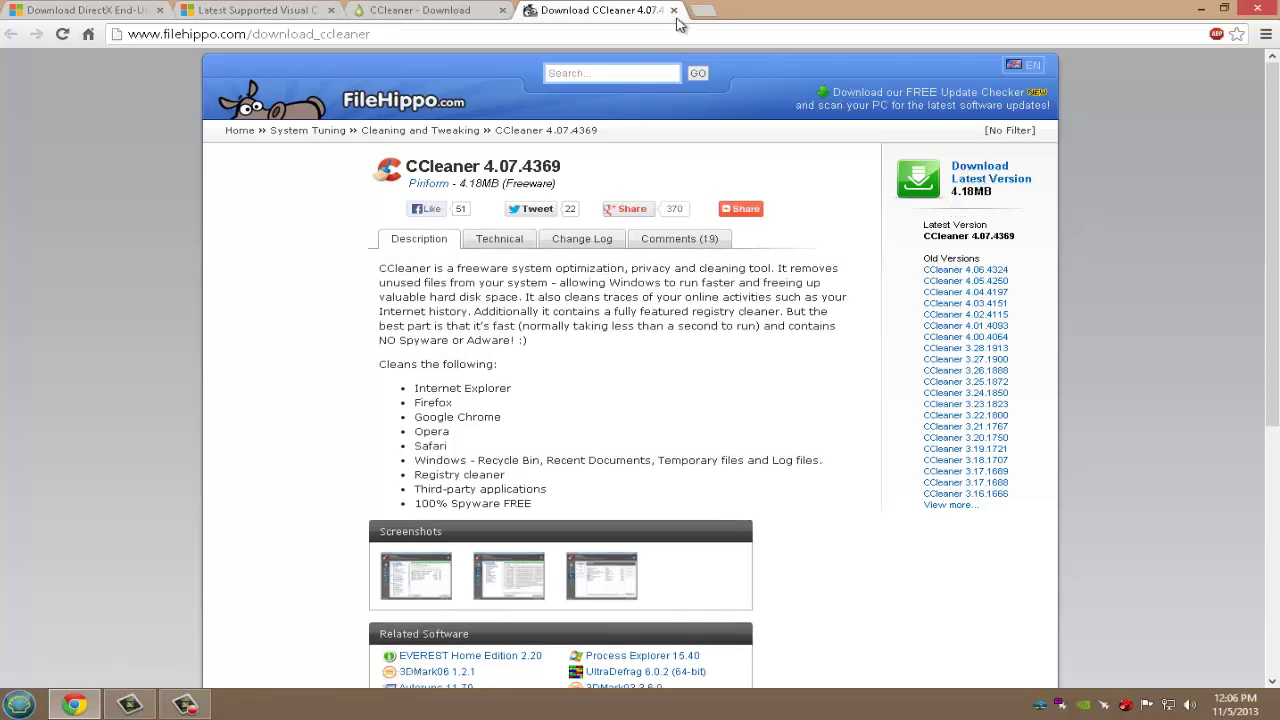
click(673, 10)
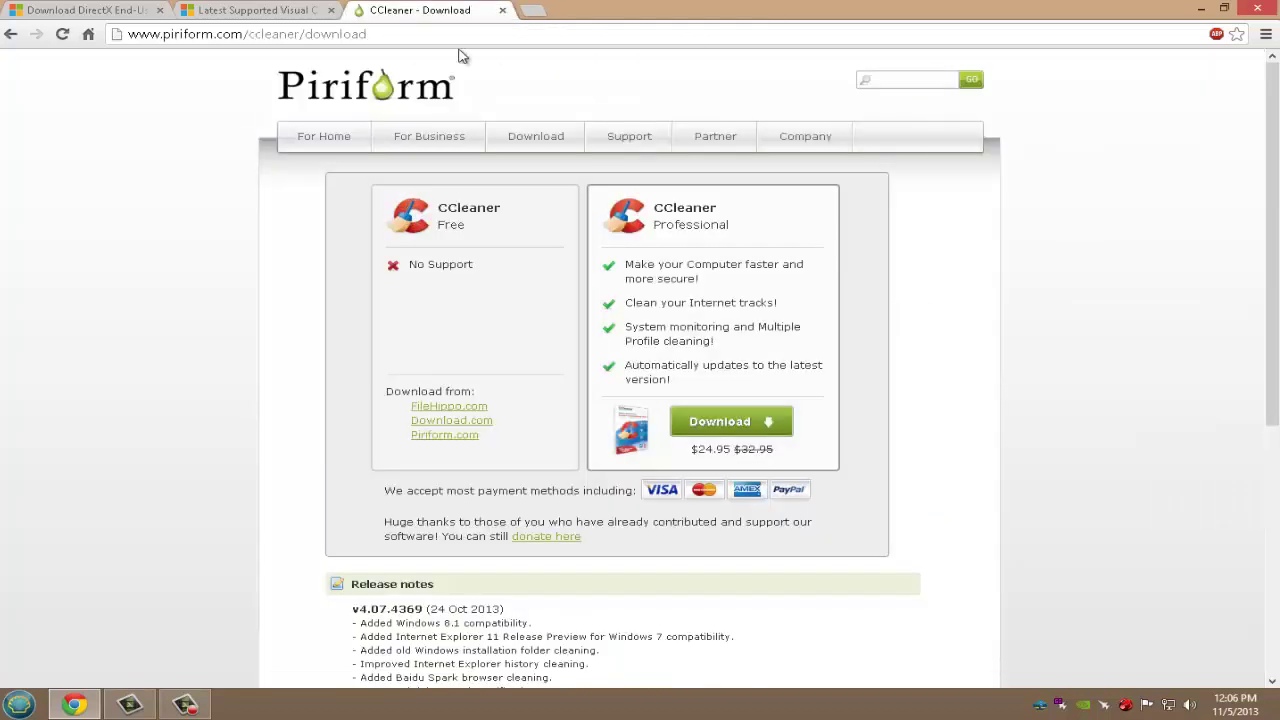
click(1201, 14)
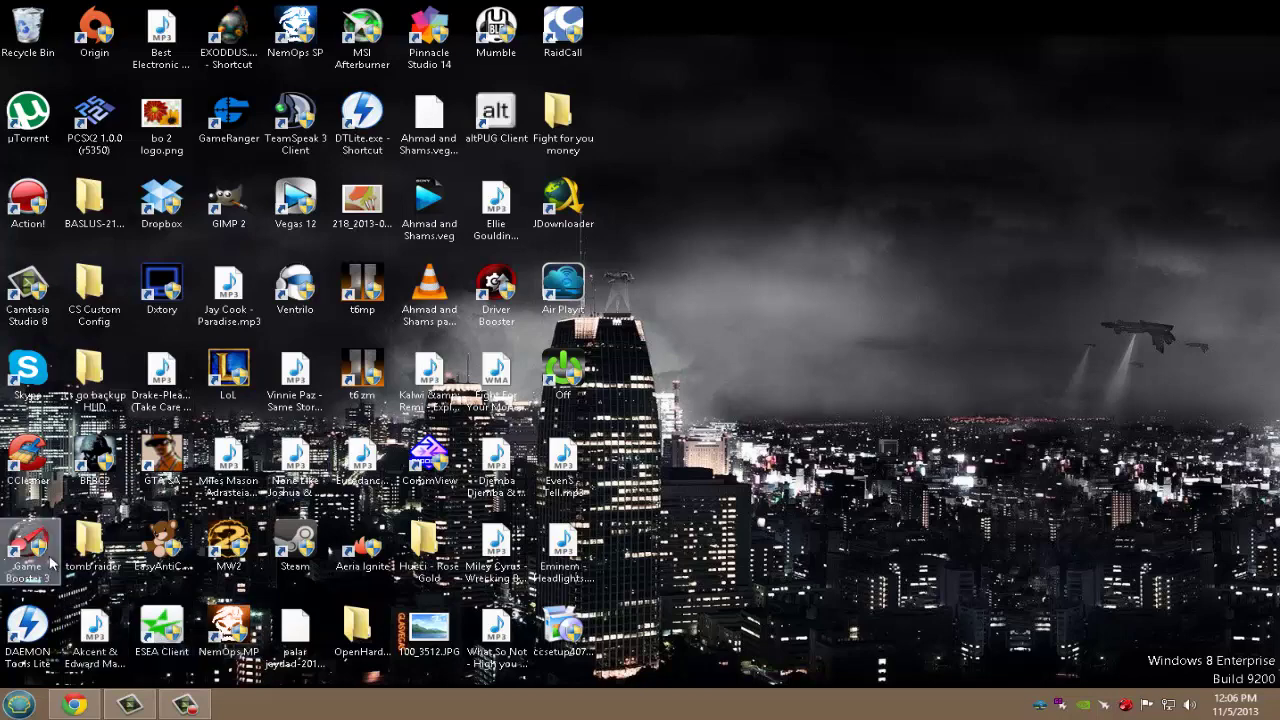
Run CCleaner from its desktop shortcut, maximize it, and start then cancel an Analyze pass.
right_click(28, 460)
click(45, 148)
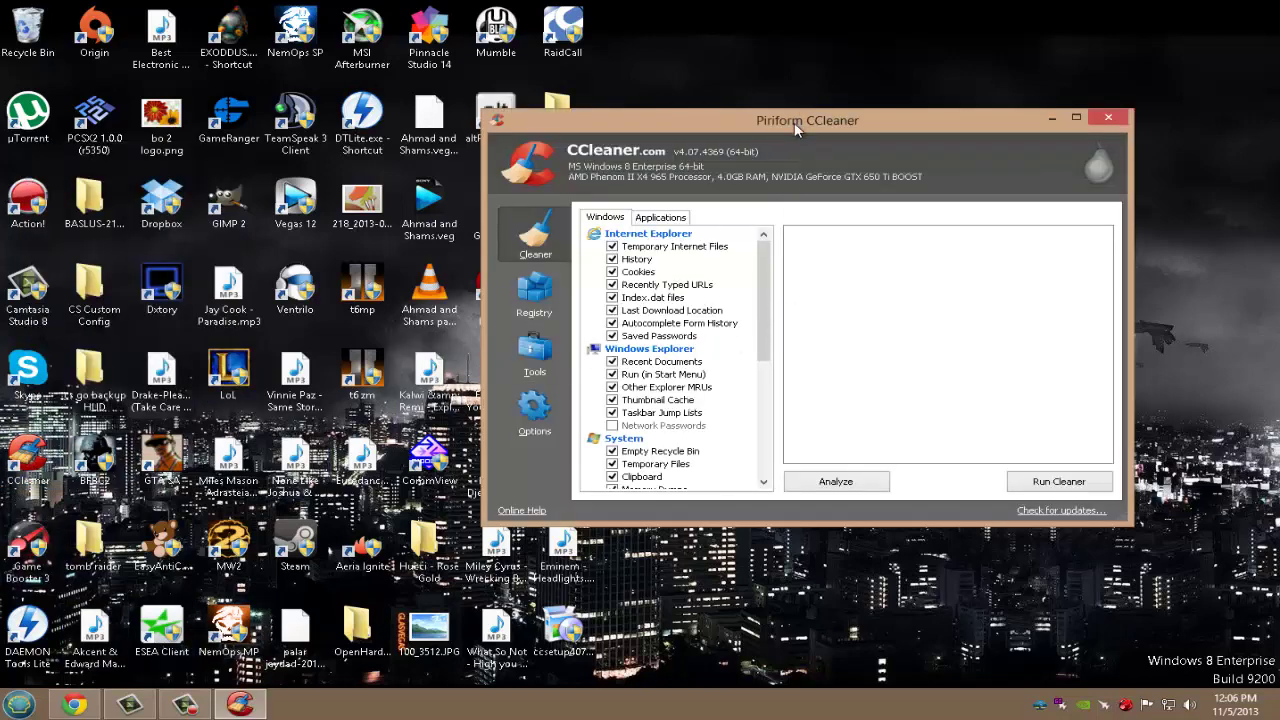
double_click(796, 121)
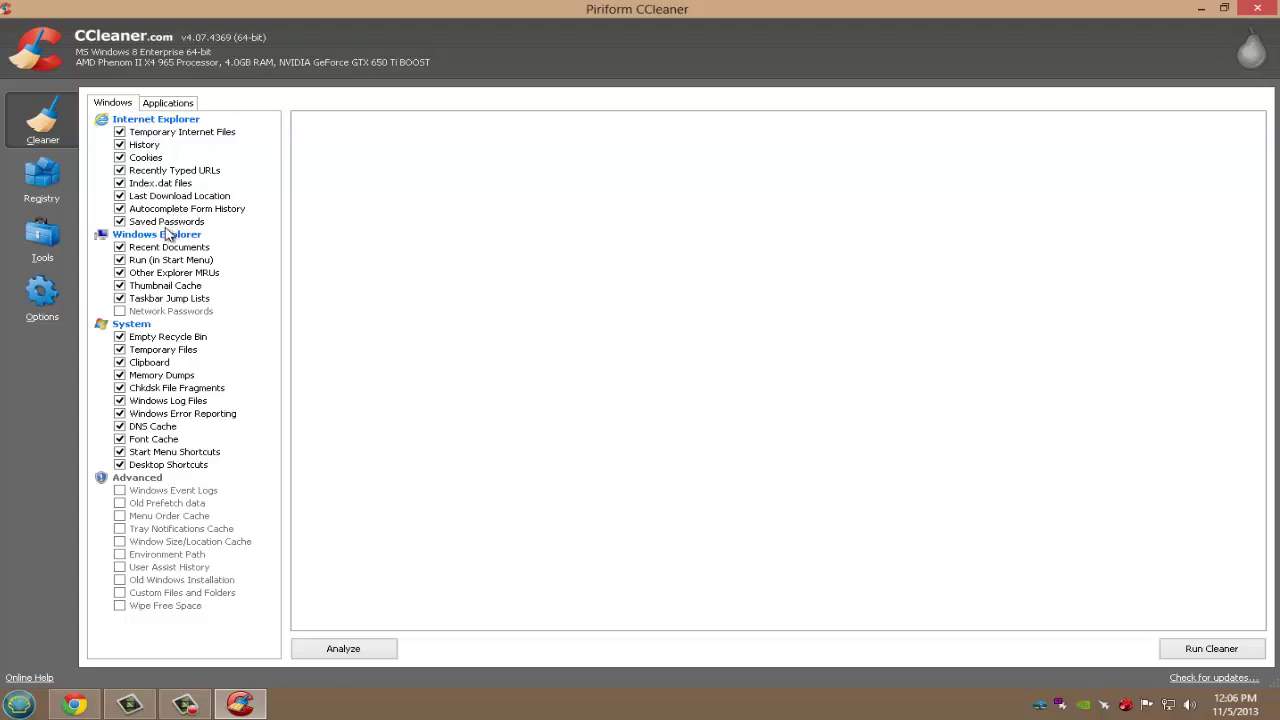
click(360, 650)
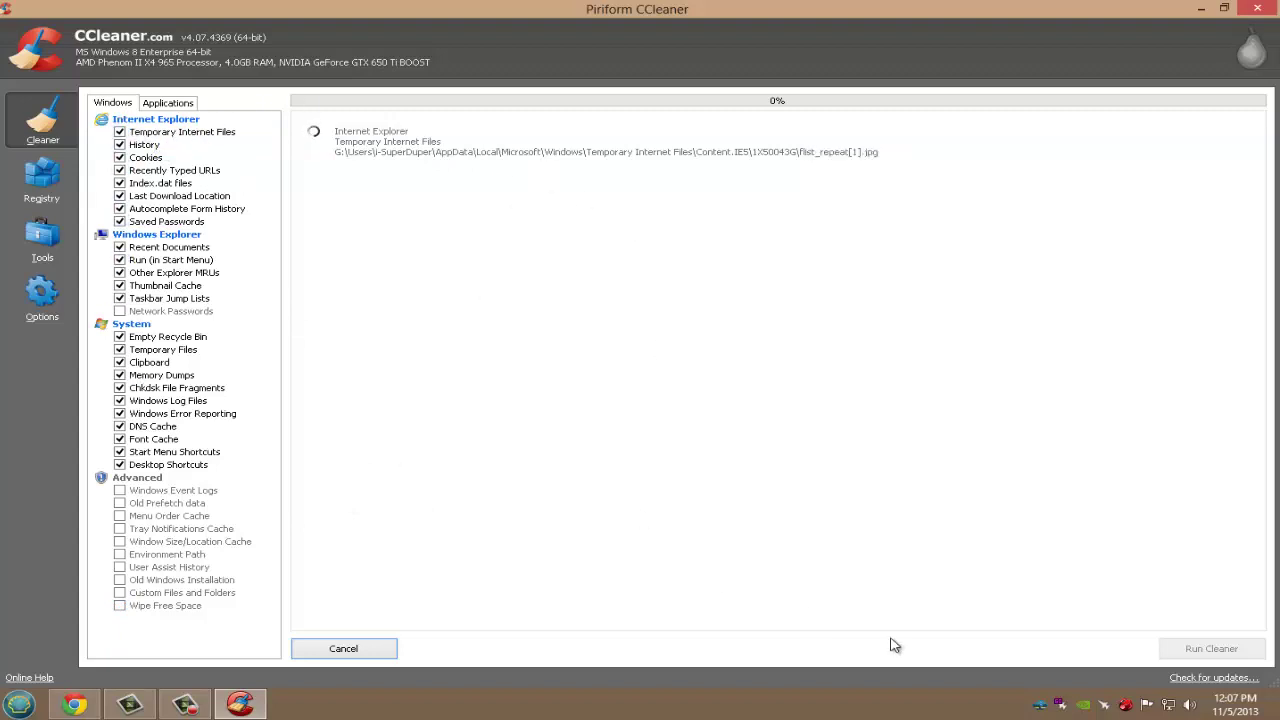
click(358, 646)
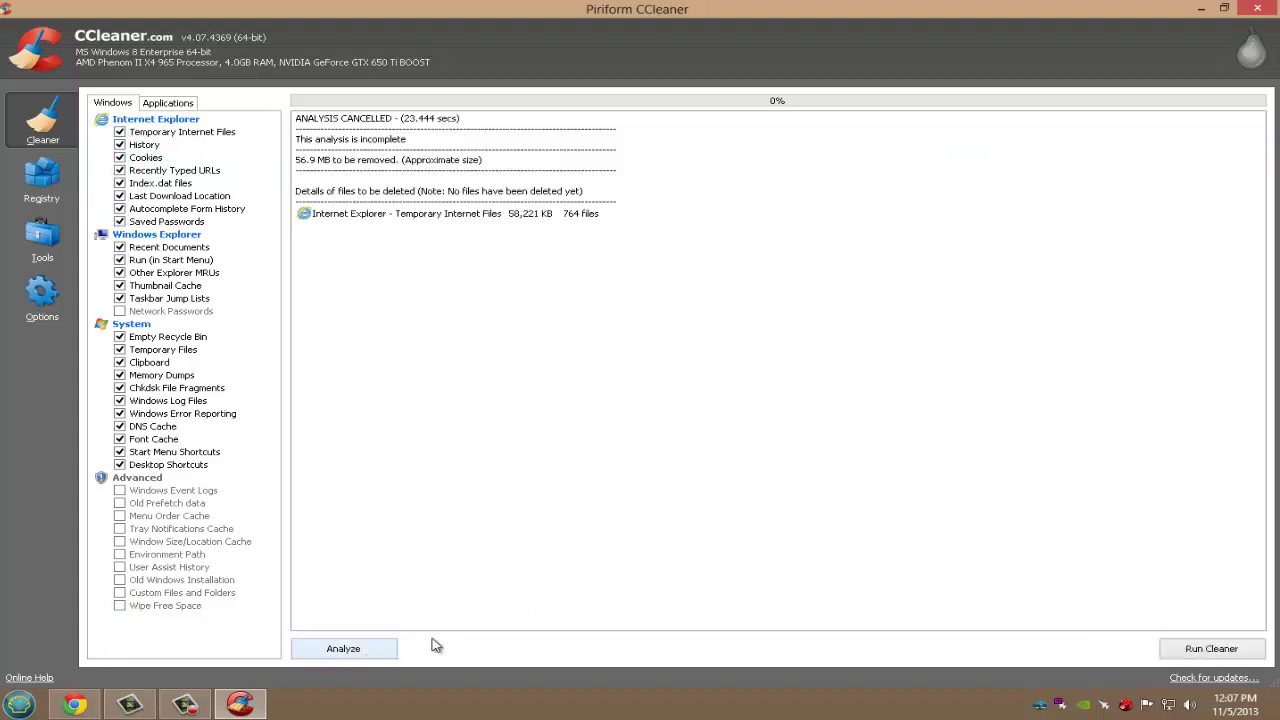
Scan the registry for issues, then cancel at the backup prompt when fixing the selected issues.
click(55, 188)
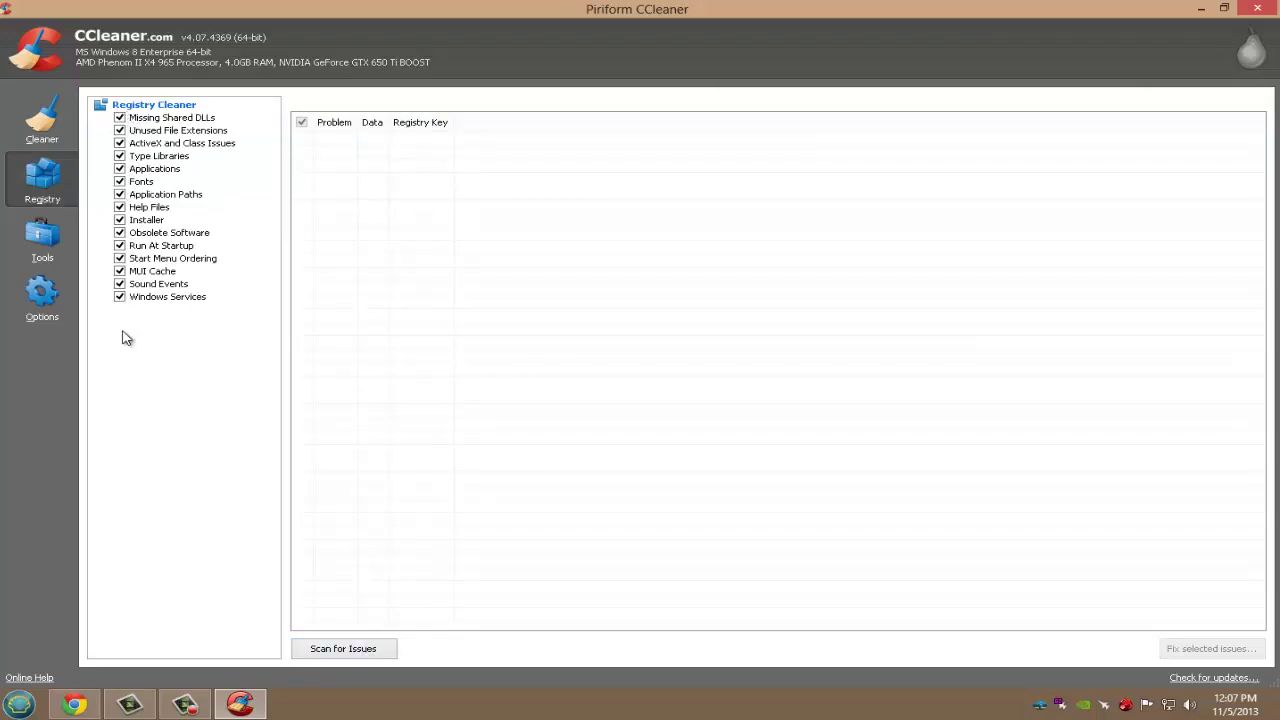
click(343, 648)
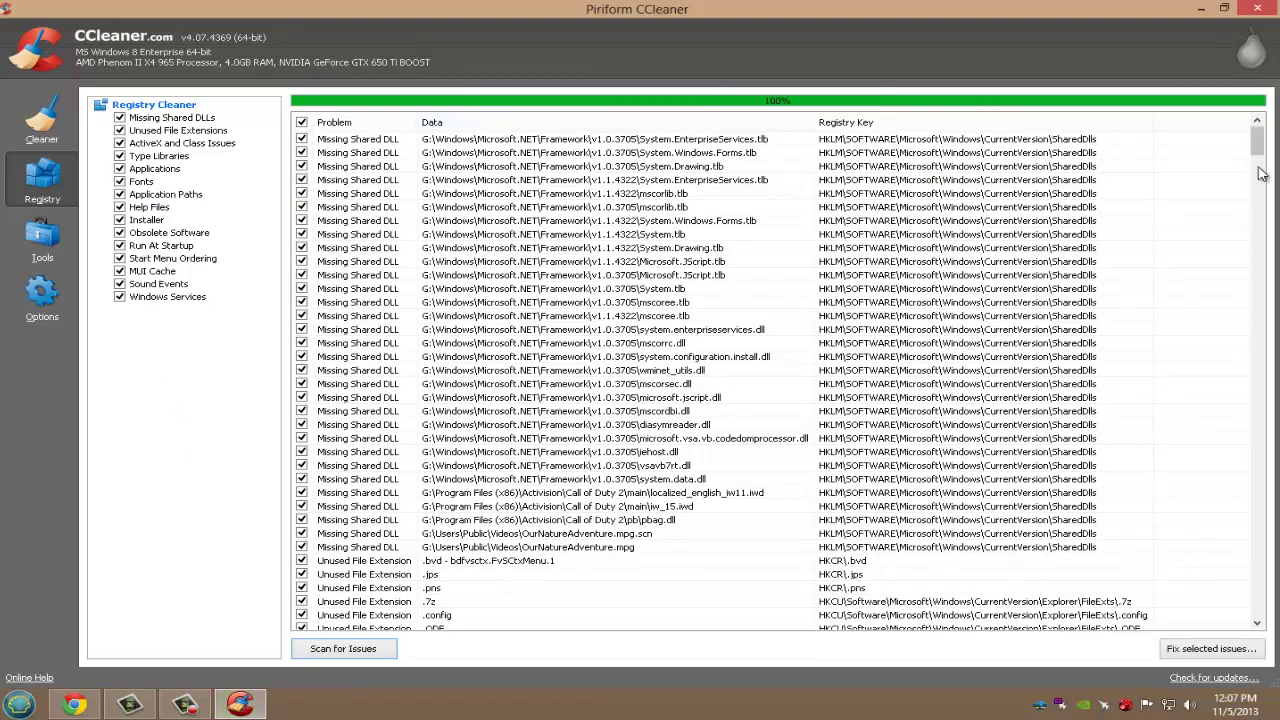
scroll(1261, 165, down, 1)
scroll(1261, 165, up, 1)
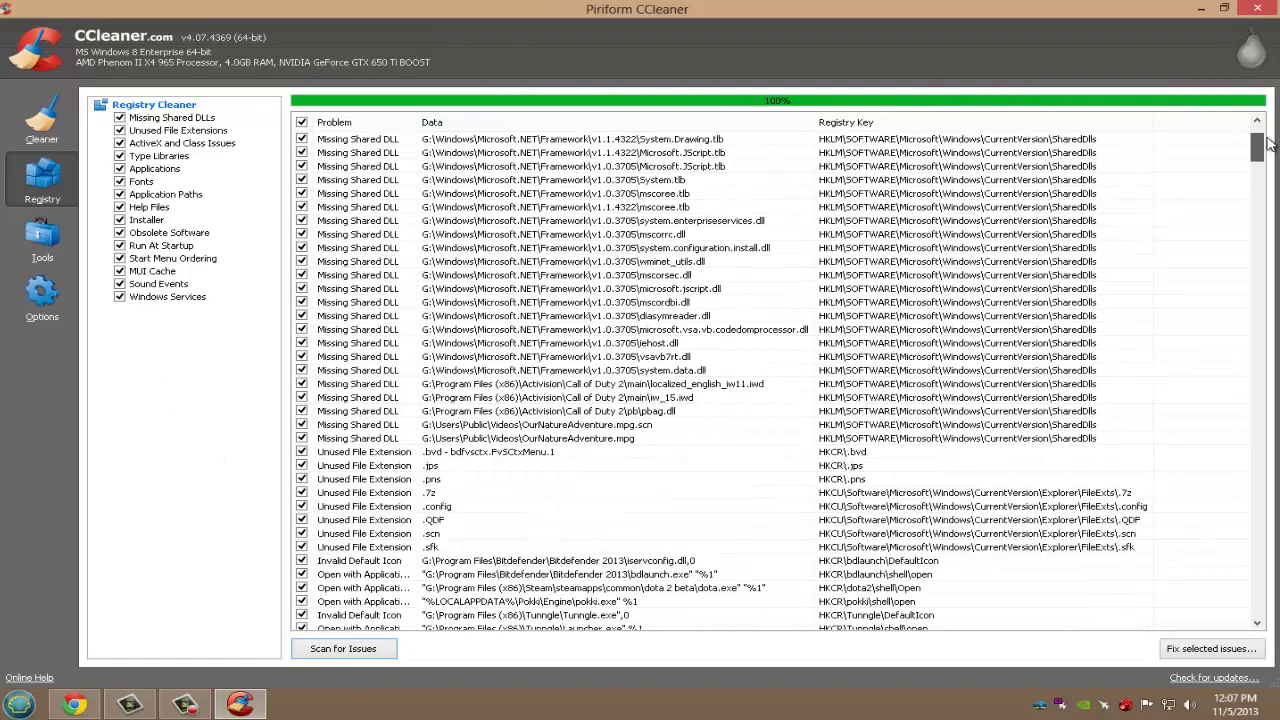
click(1211, 648)
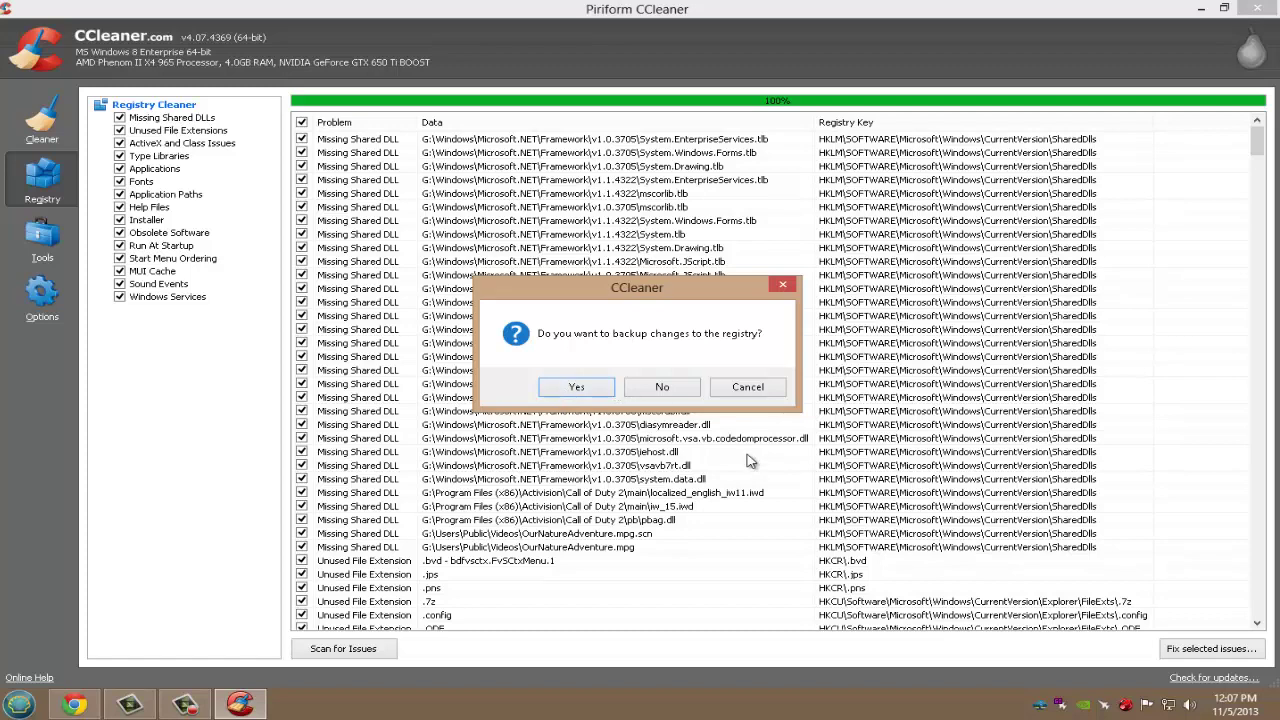
click(748, 387)
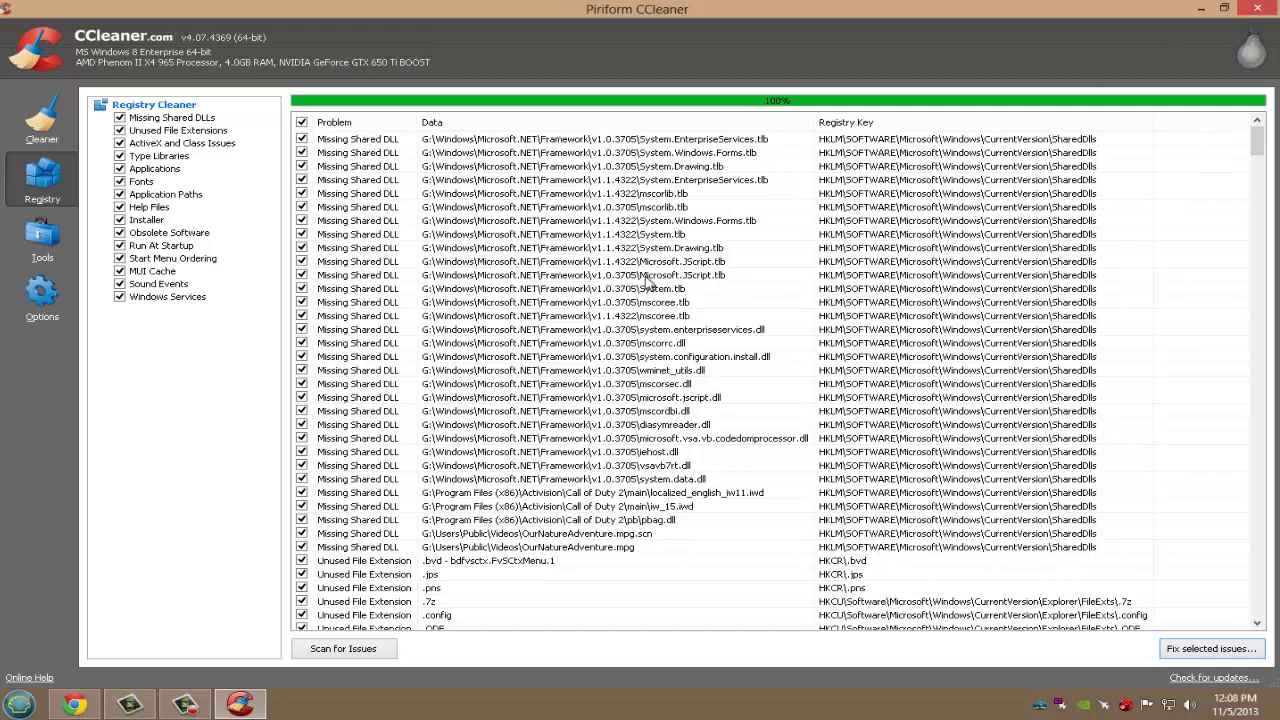
Close CCleaner and scroll through the Visual C++ Downloads article's Visual Studio 2012–2005 redistributables in Chrome.
click(1260, 16)
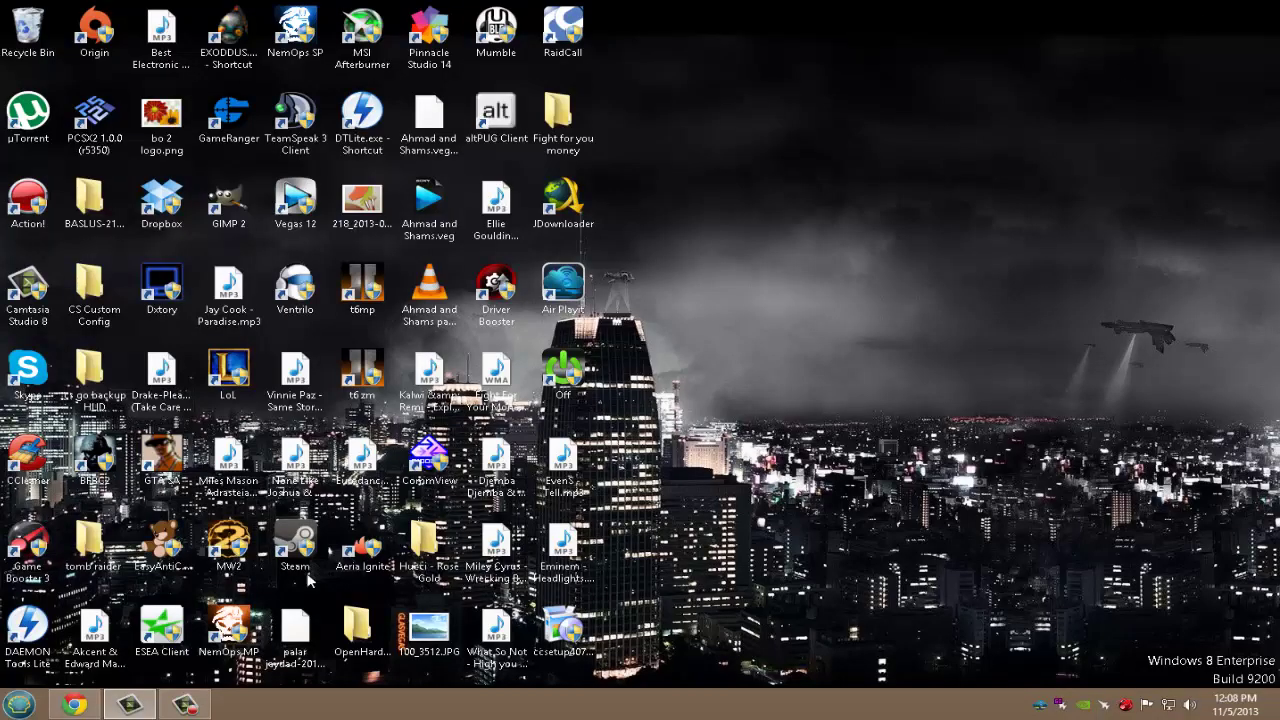
click(74, 705)
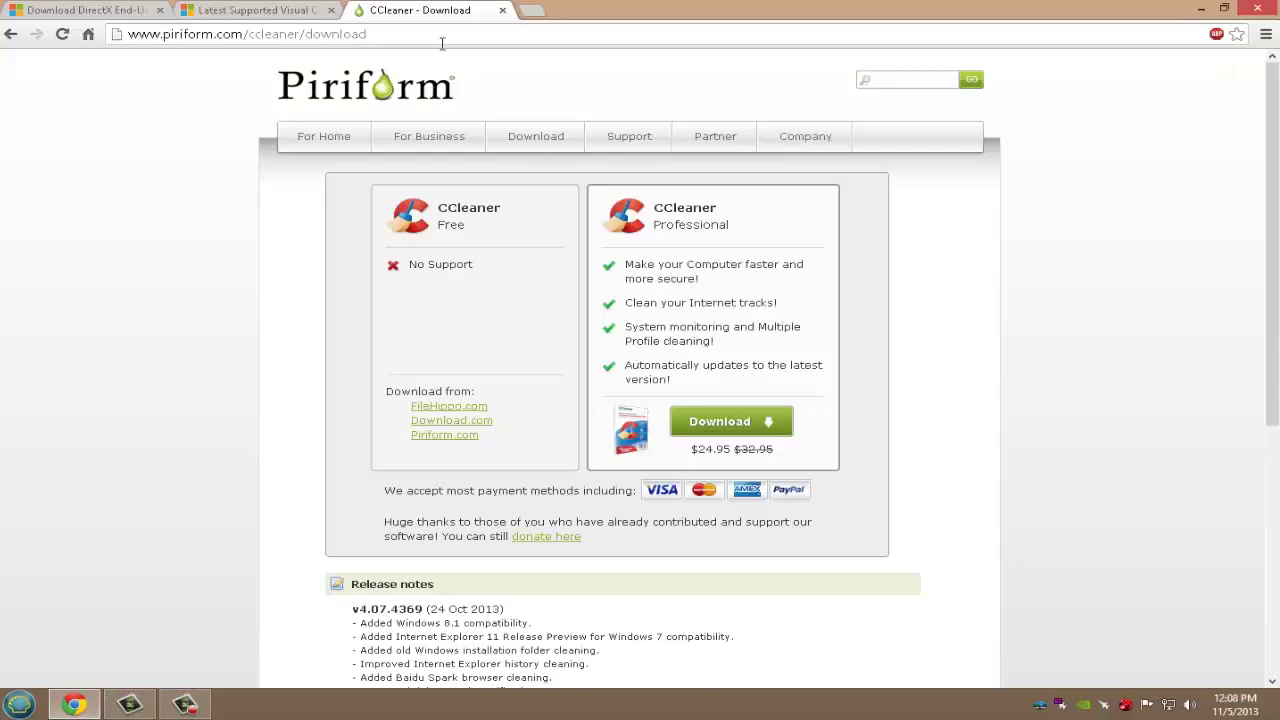
click(267, 12)
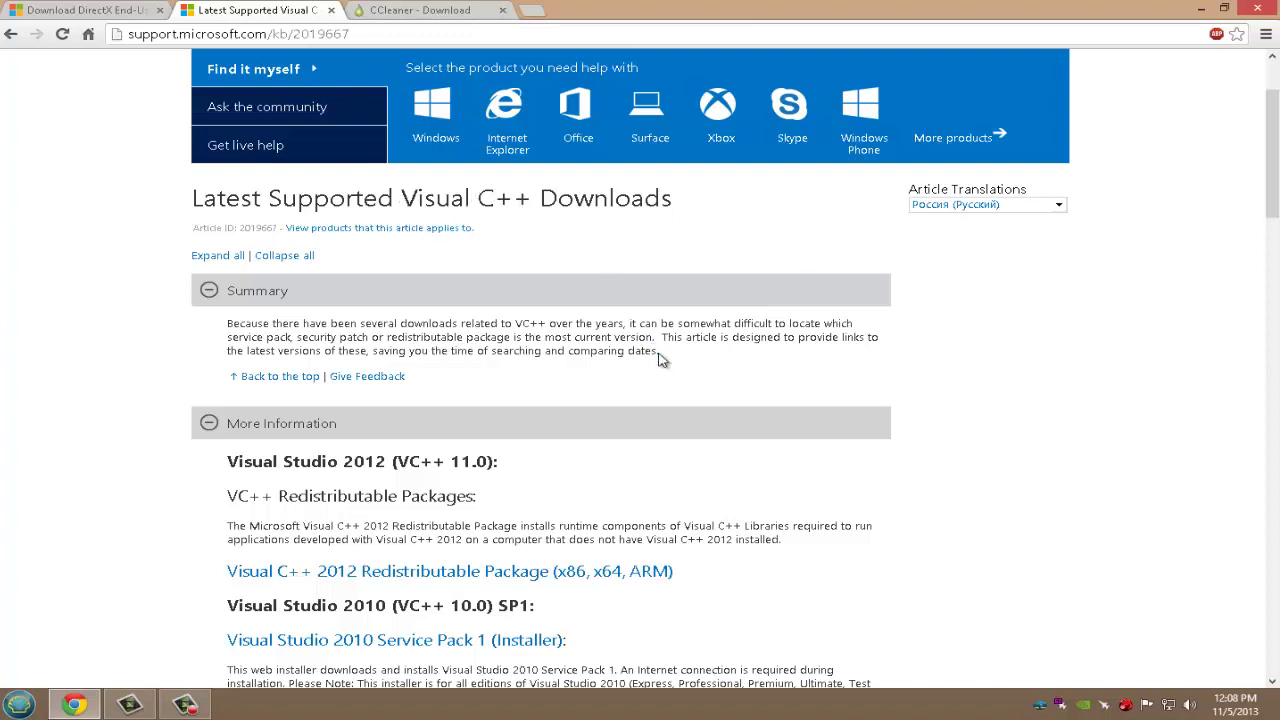
drag(1271, 166, 1240, 246)
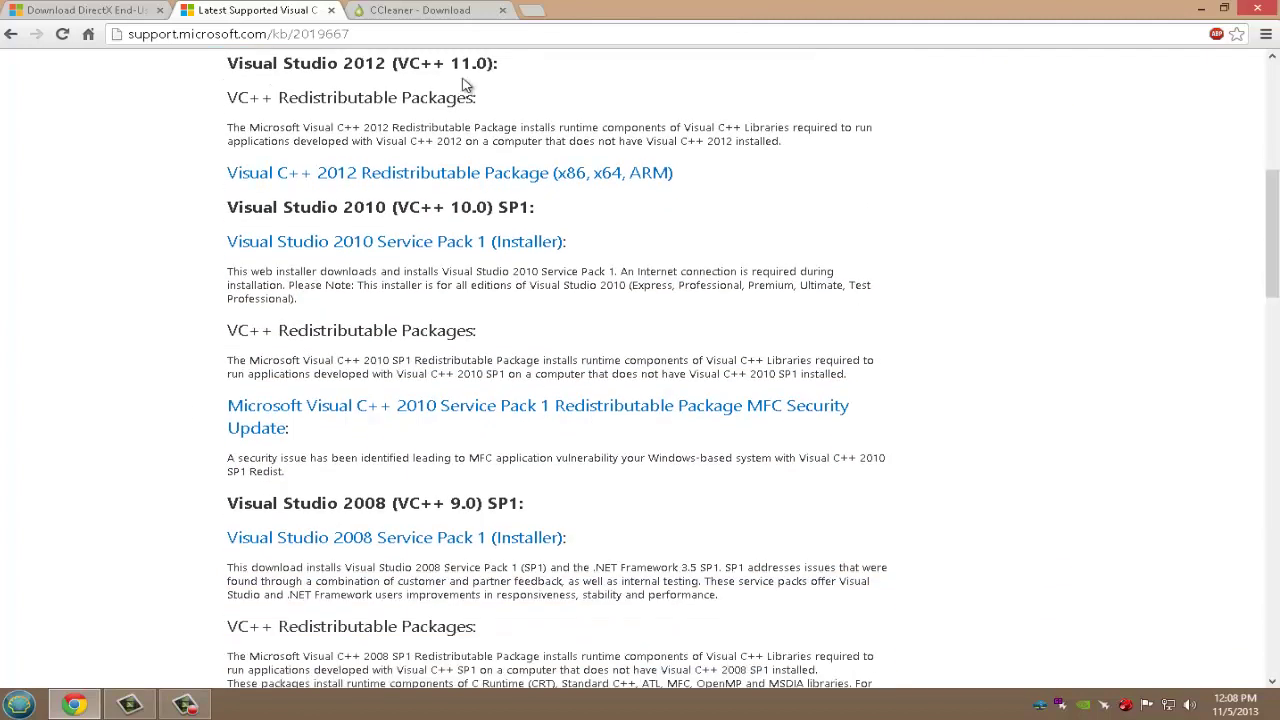
drag(1272, 205, 1278, 375)
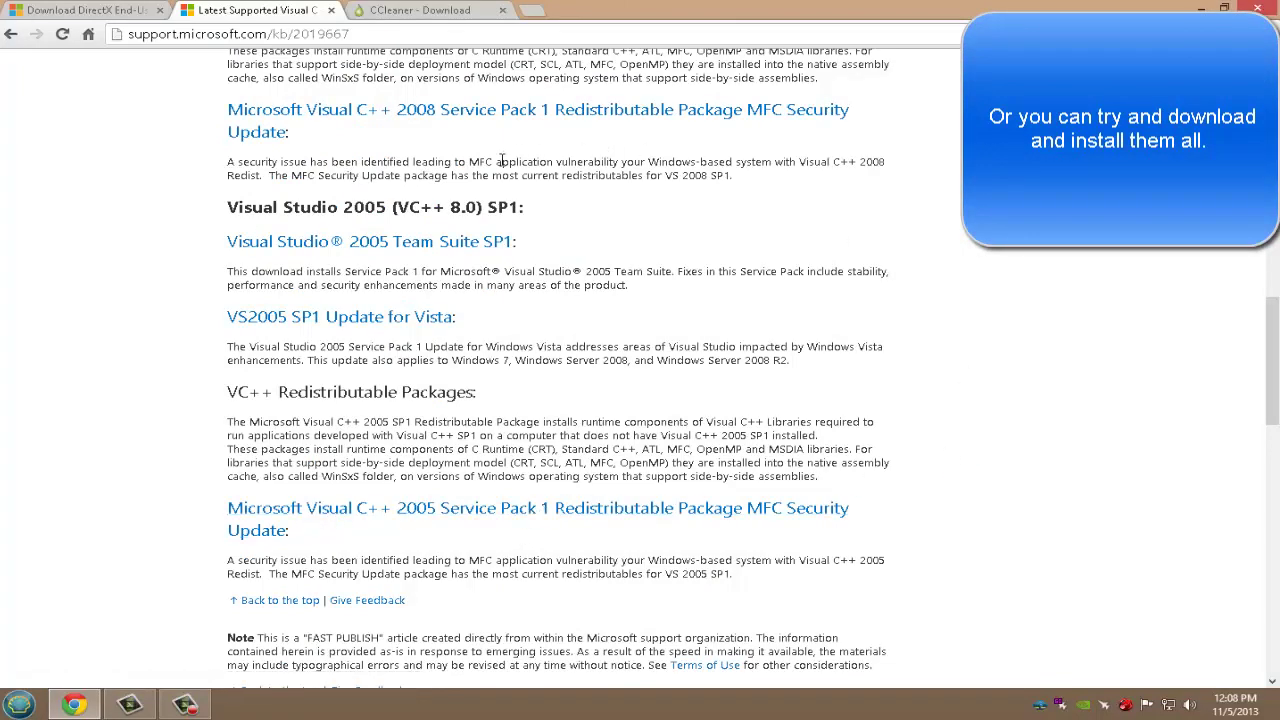
scroll(445, 246, up, 3)
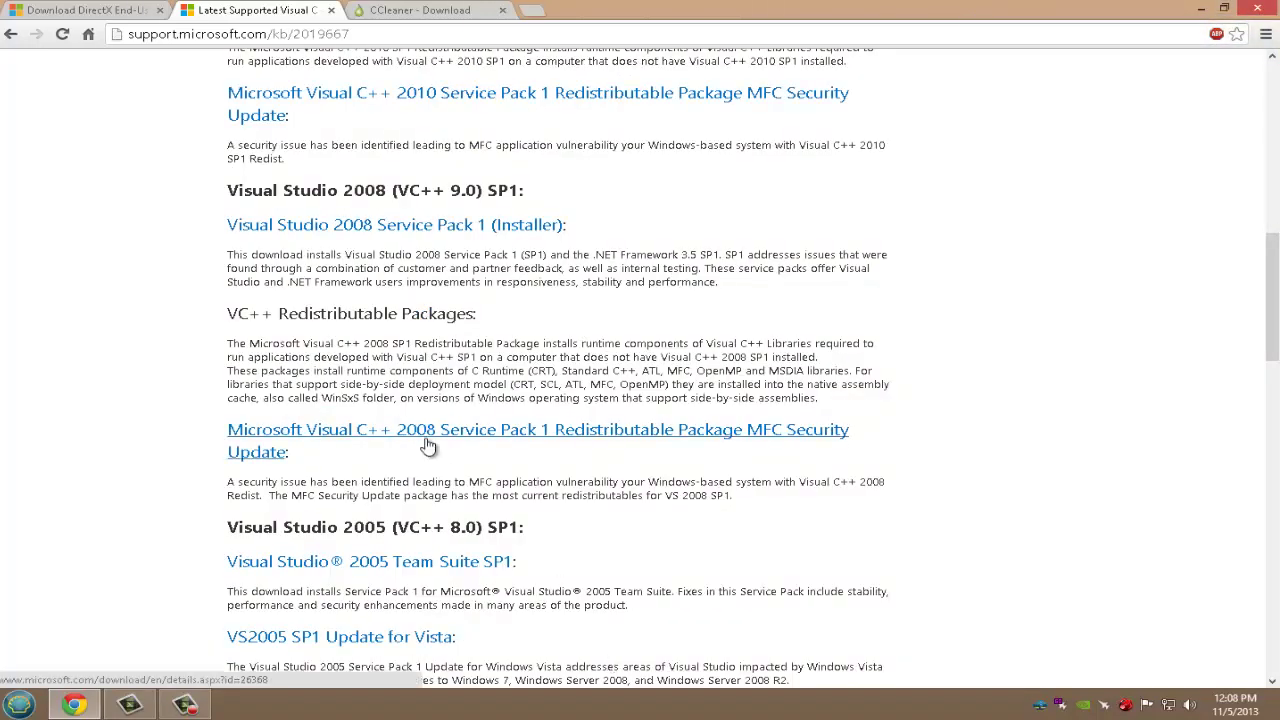
scroll(428, 445, up, 2)
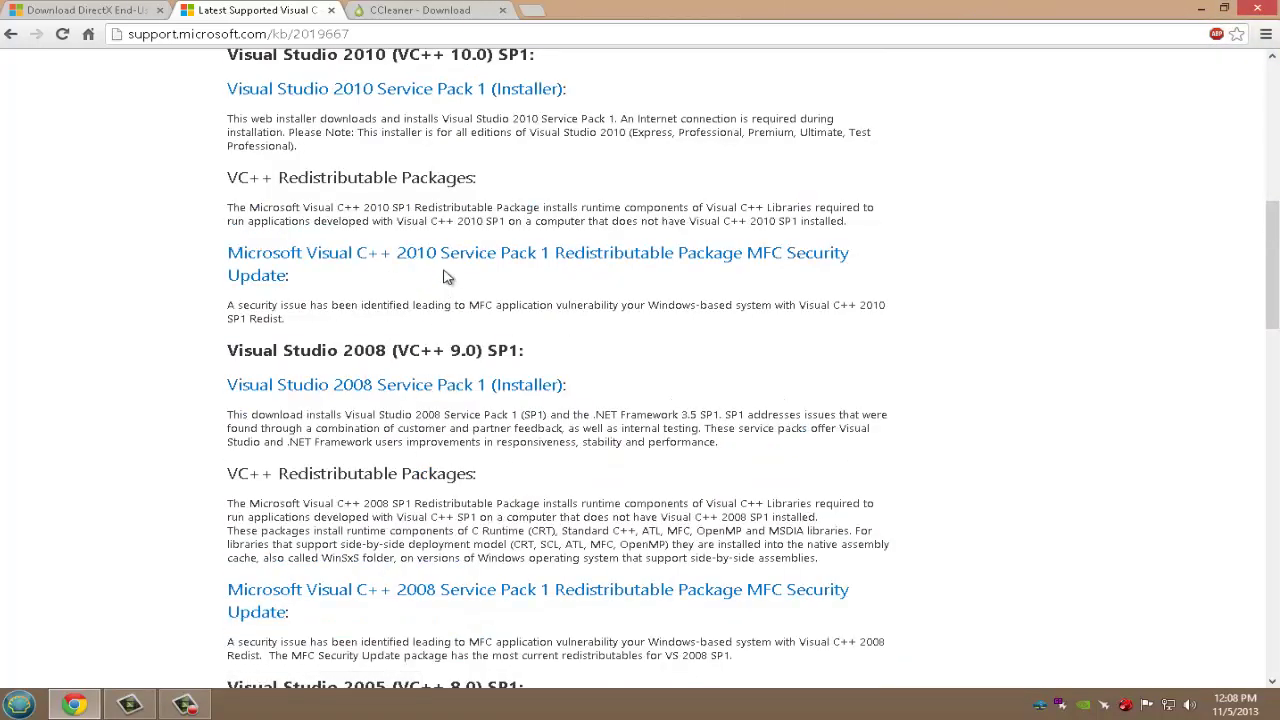
scroll(445, 275, up, 1)
scroll(405, 342, up, 2)
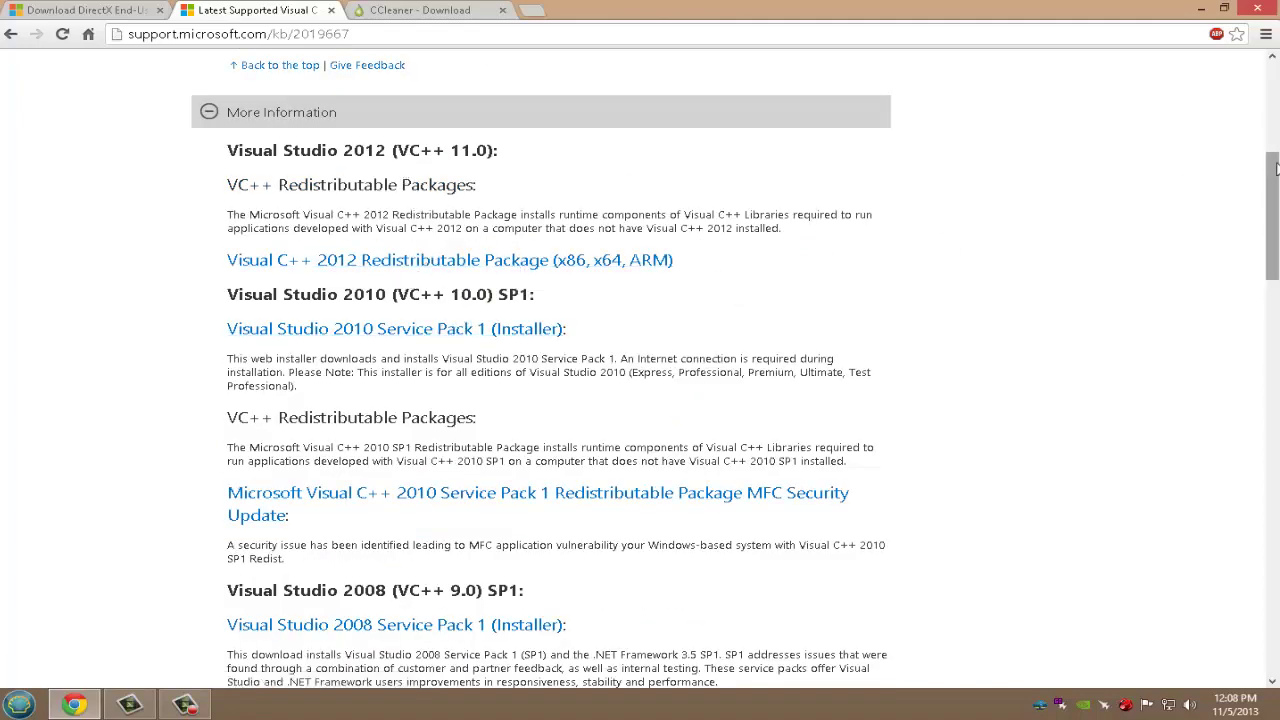
drag(1275, 168, 1275, 178)
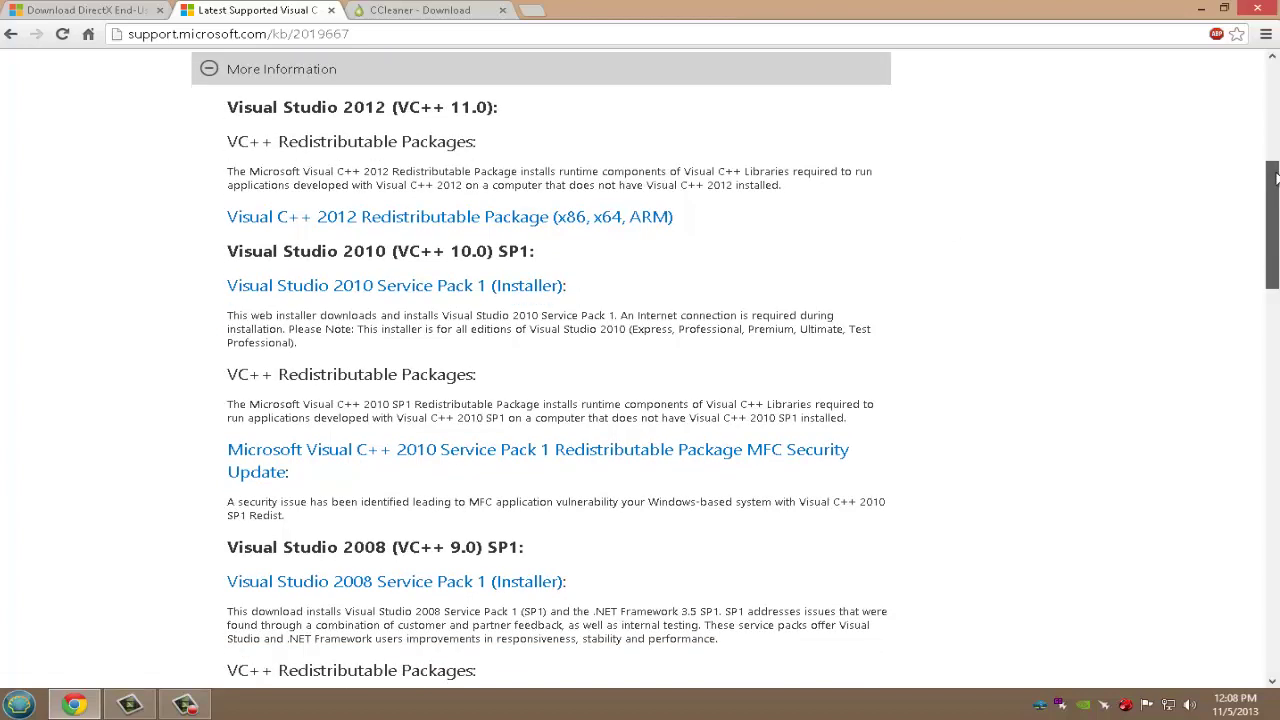
Download dxwebsetup.exe, the DirectX End-User Runtime Web Installer, declining the extra suggested downloads.
click(331, 10)
click(137, 11)
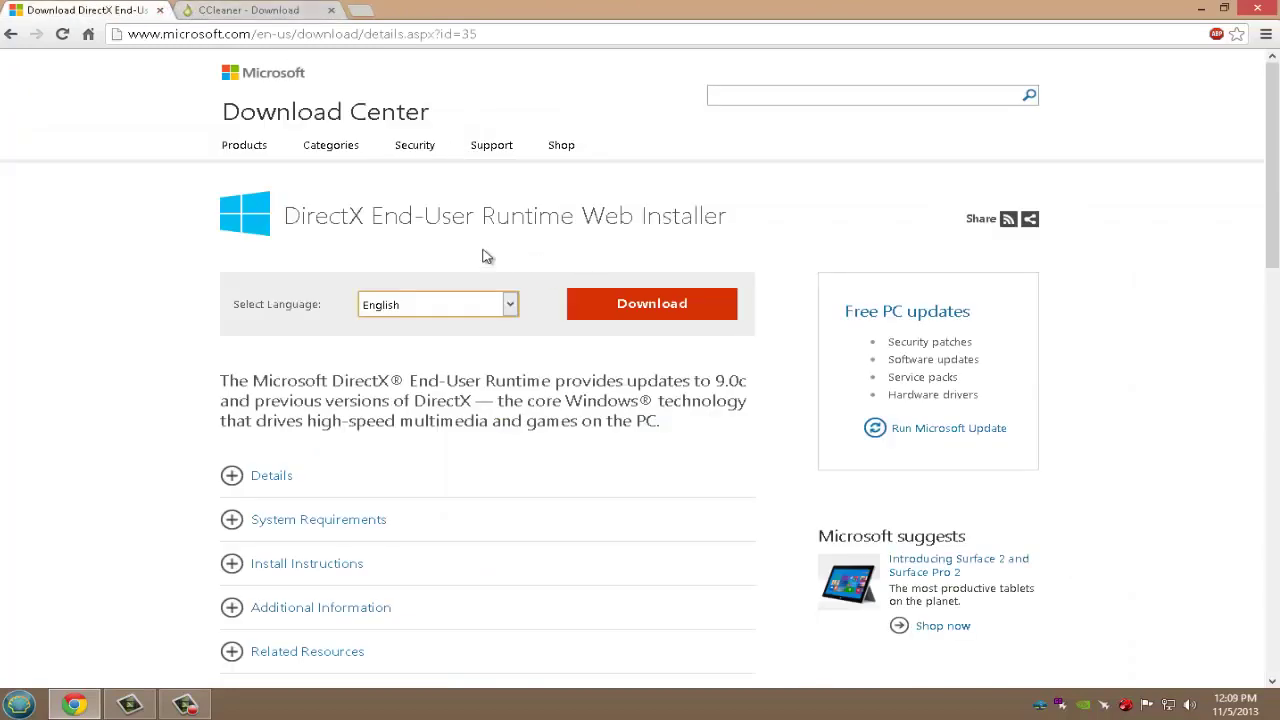
drag(290, 216, 730, 224)
click(729, 221)
click(634, 303)
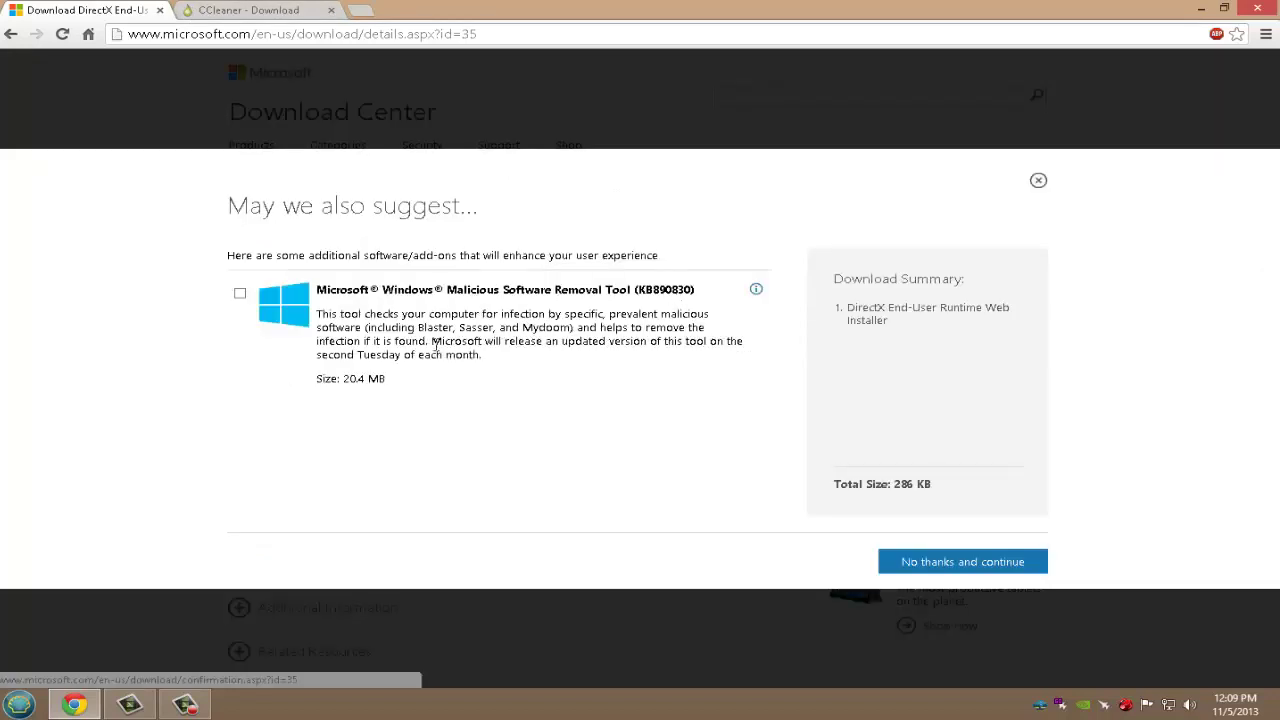
click(921, 561)
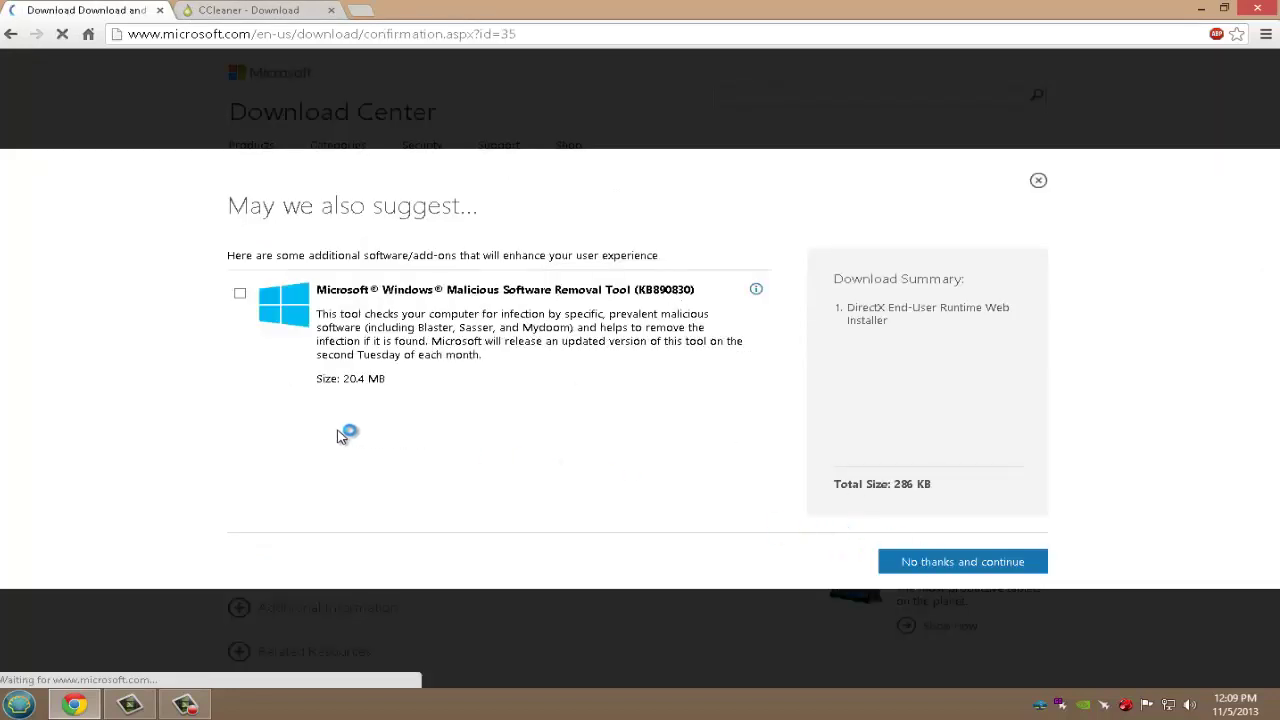
Open a blank New Tab and close the Download Center and CCleaner pages.
key(super+d)
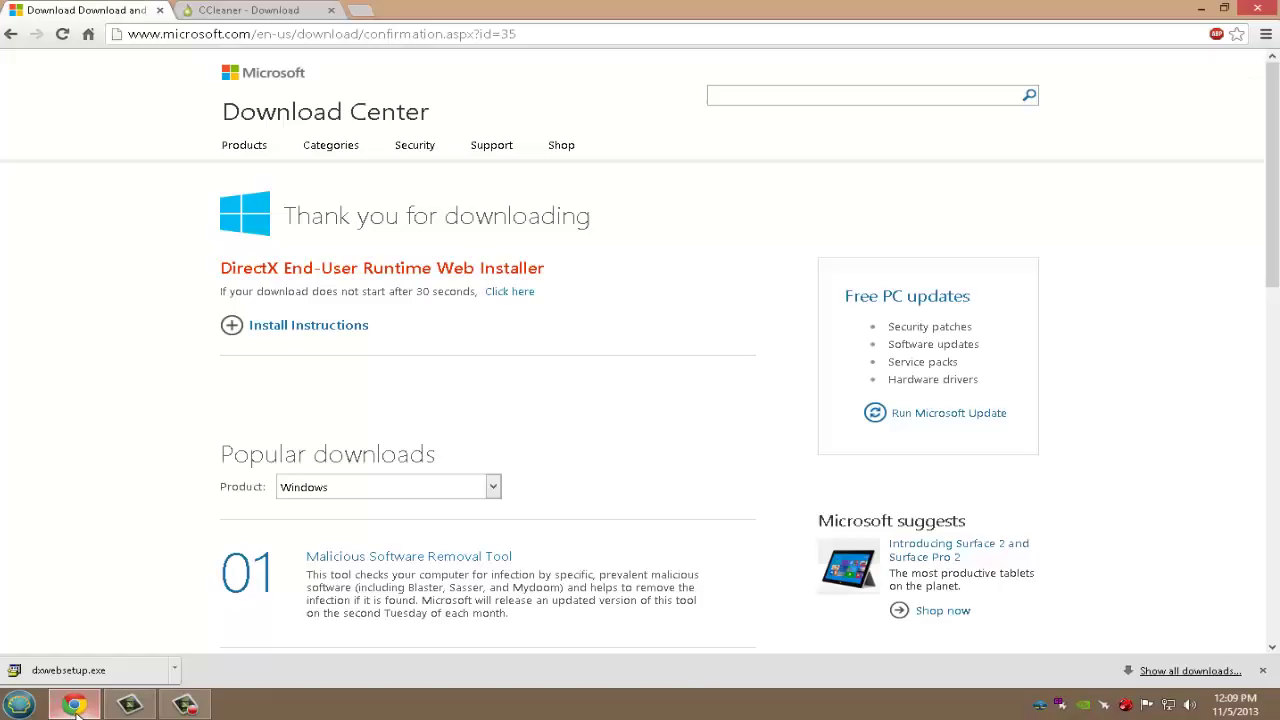
click(360, 10)
click(160, 10)
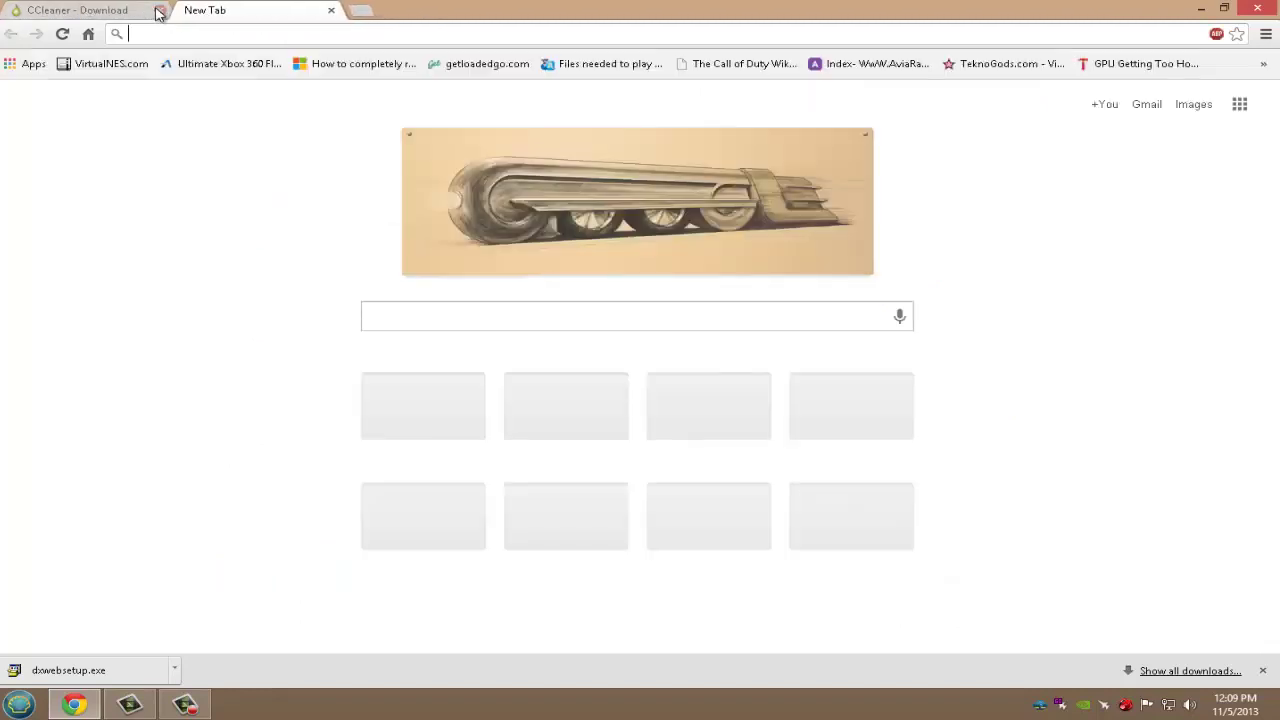
click(160, 10)
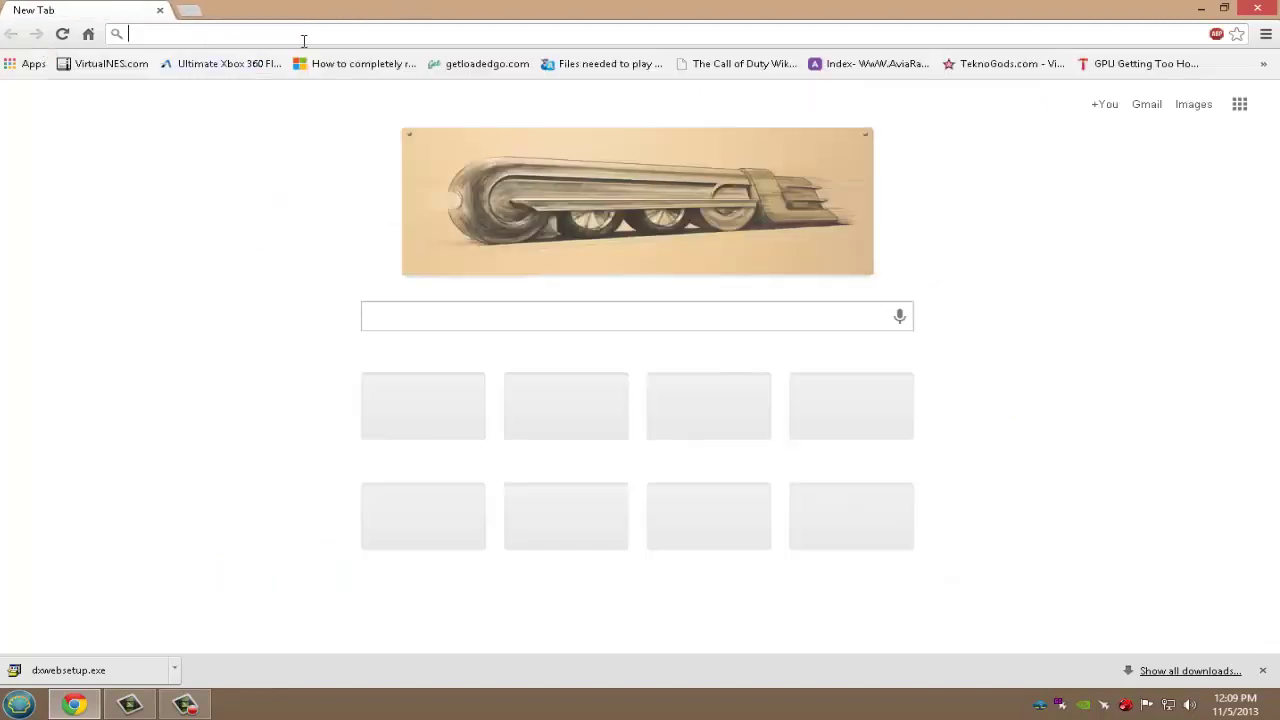
Close Chrome entirely.
click(1250, 12)
click(19, 705)
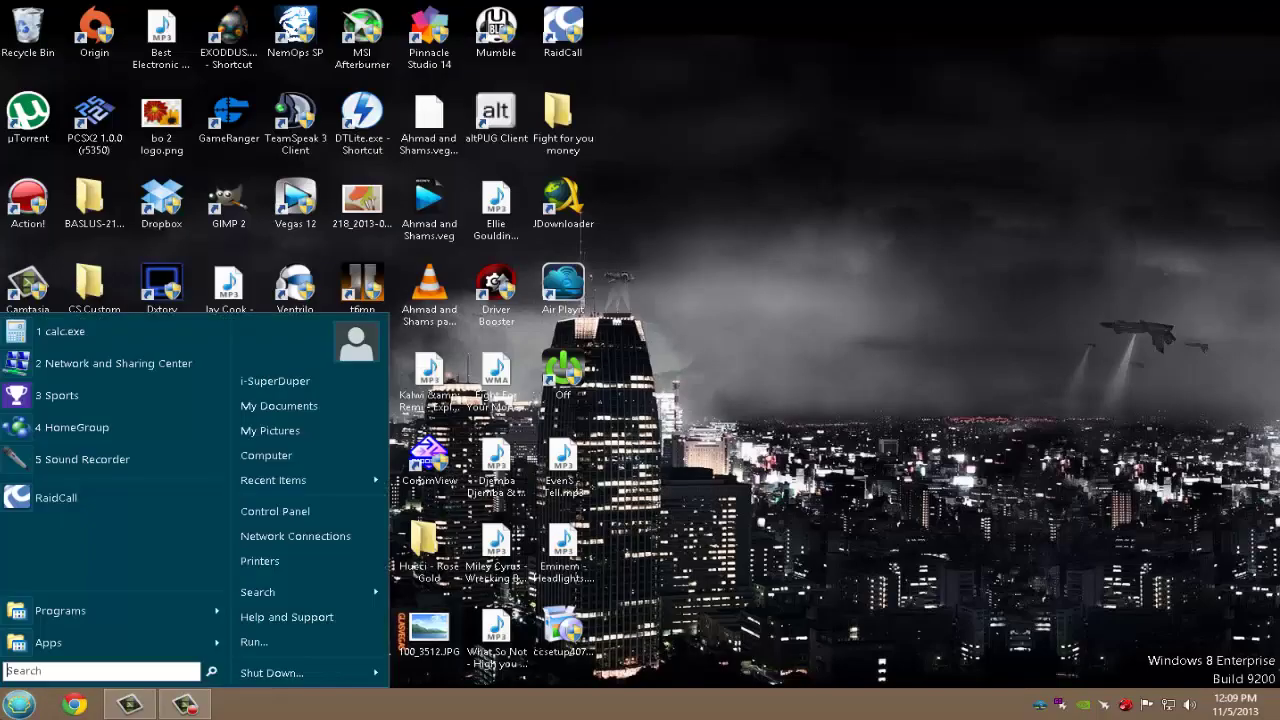
click(814, 551)
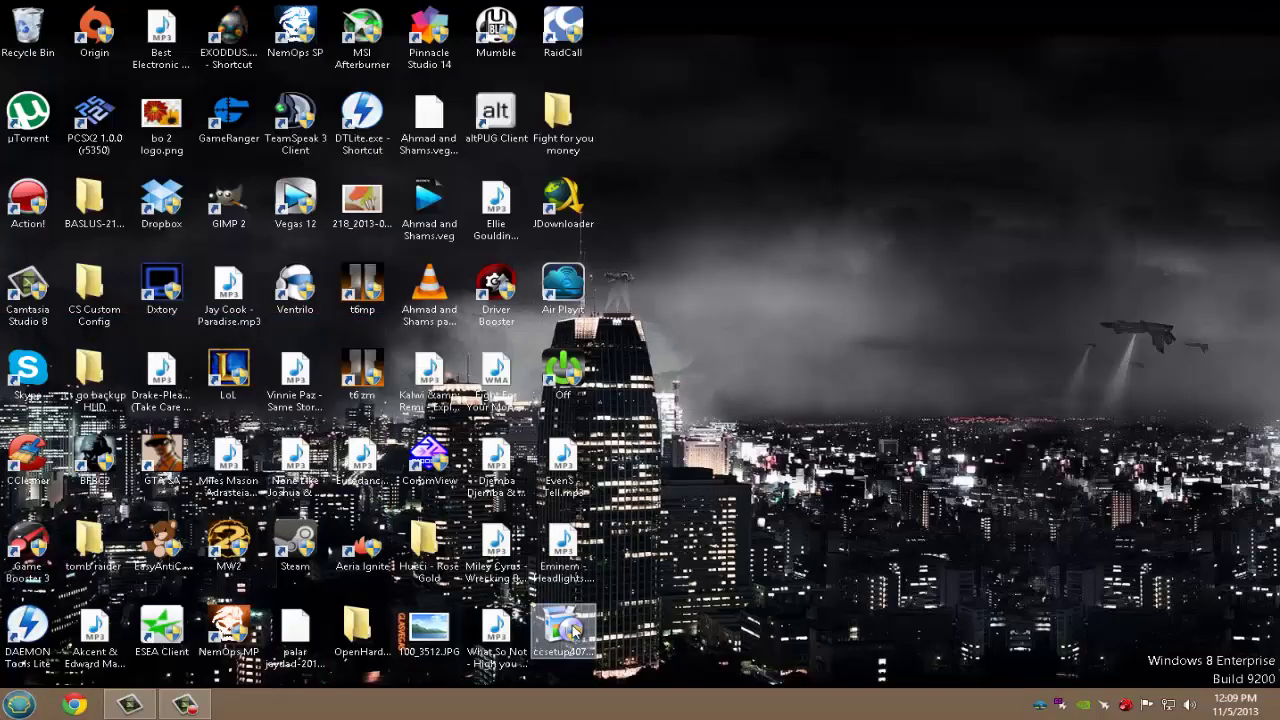
Search the Start menu for 'cmd' and run cmd.exe as administrator.
click(19, 705)
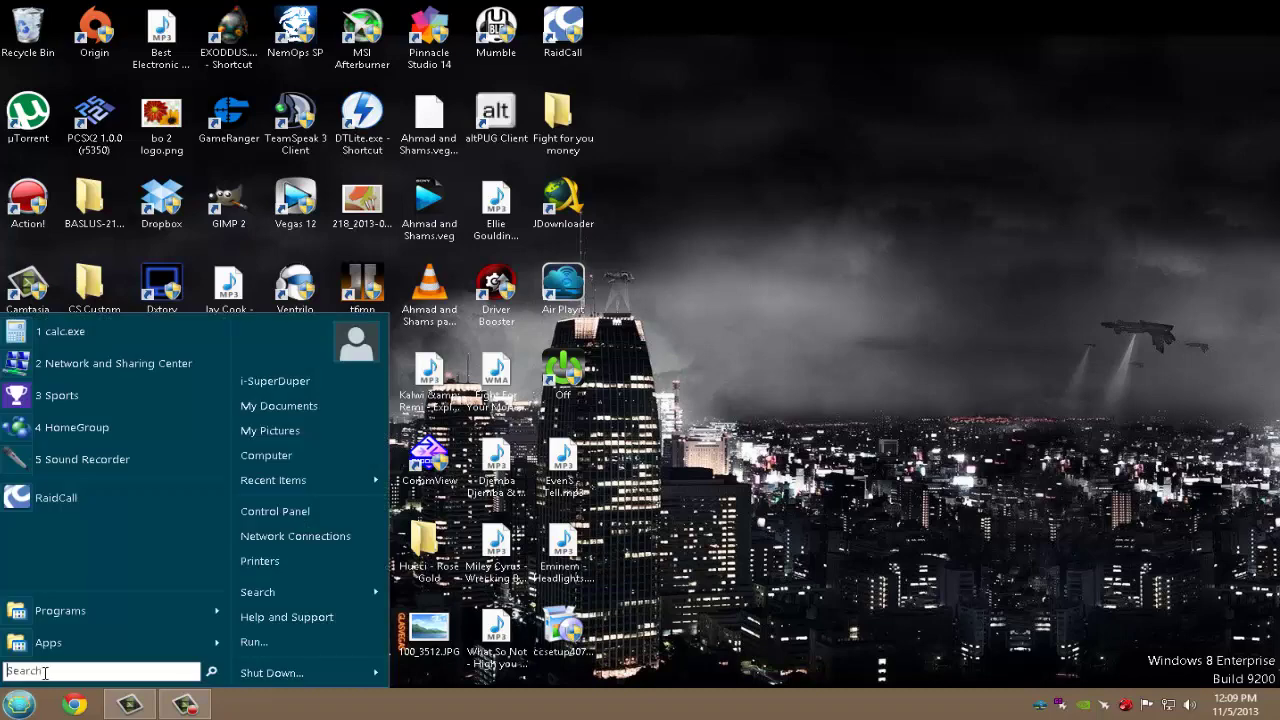
click(19, 705)
click(19, 705)
text(cmd)
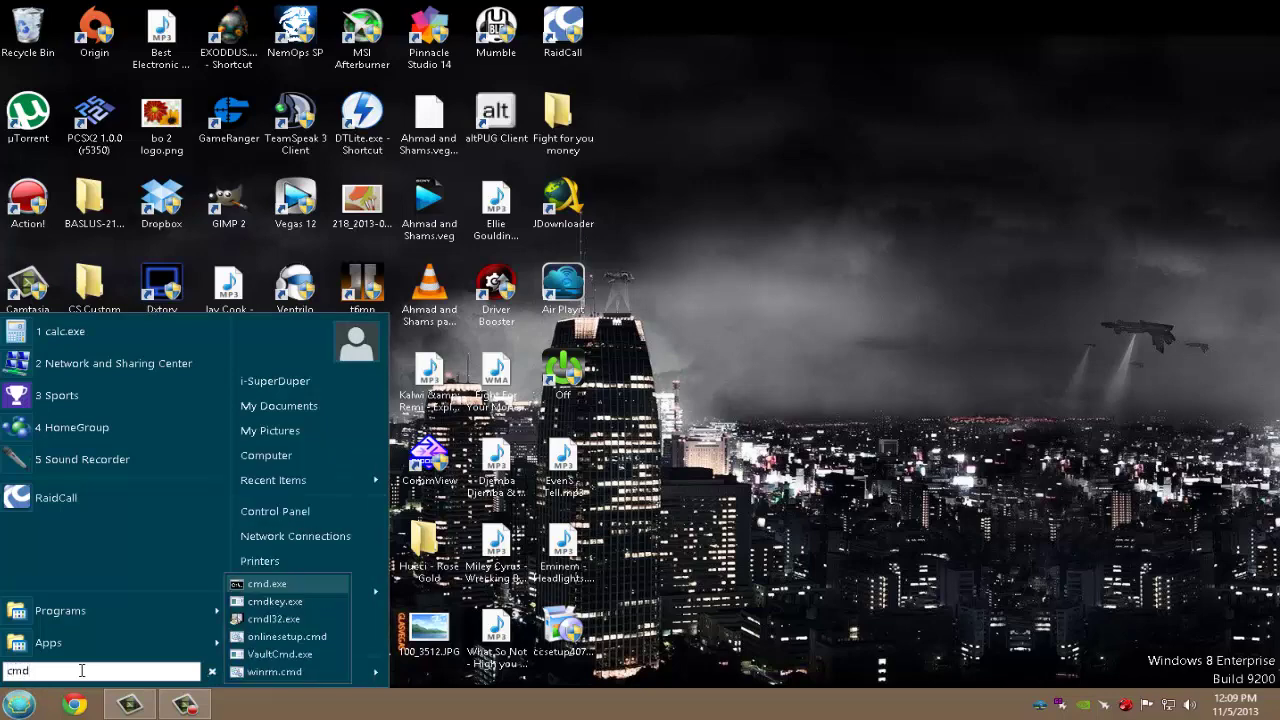
right_click(285, 586)
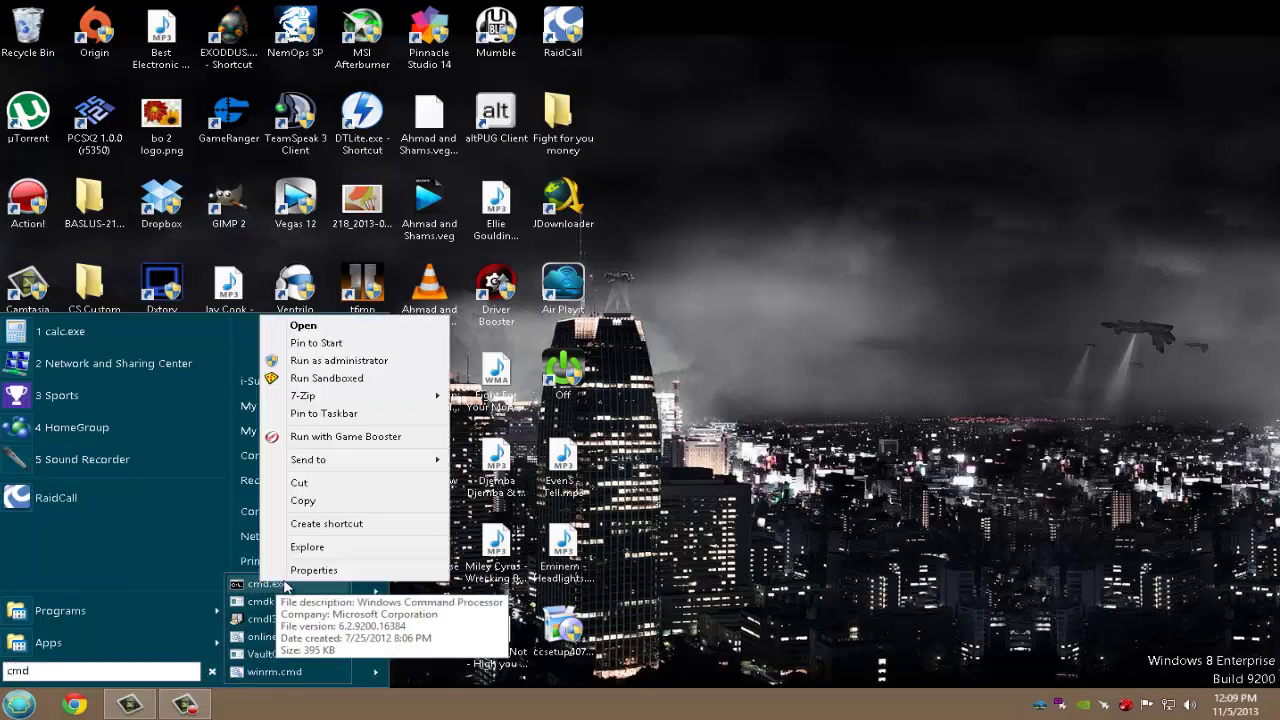
click(335, 362)
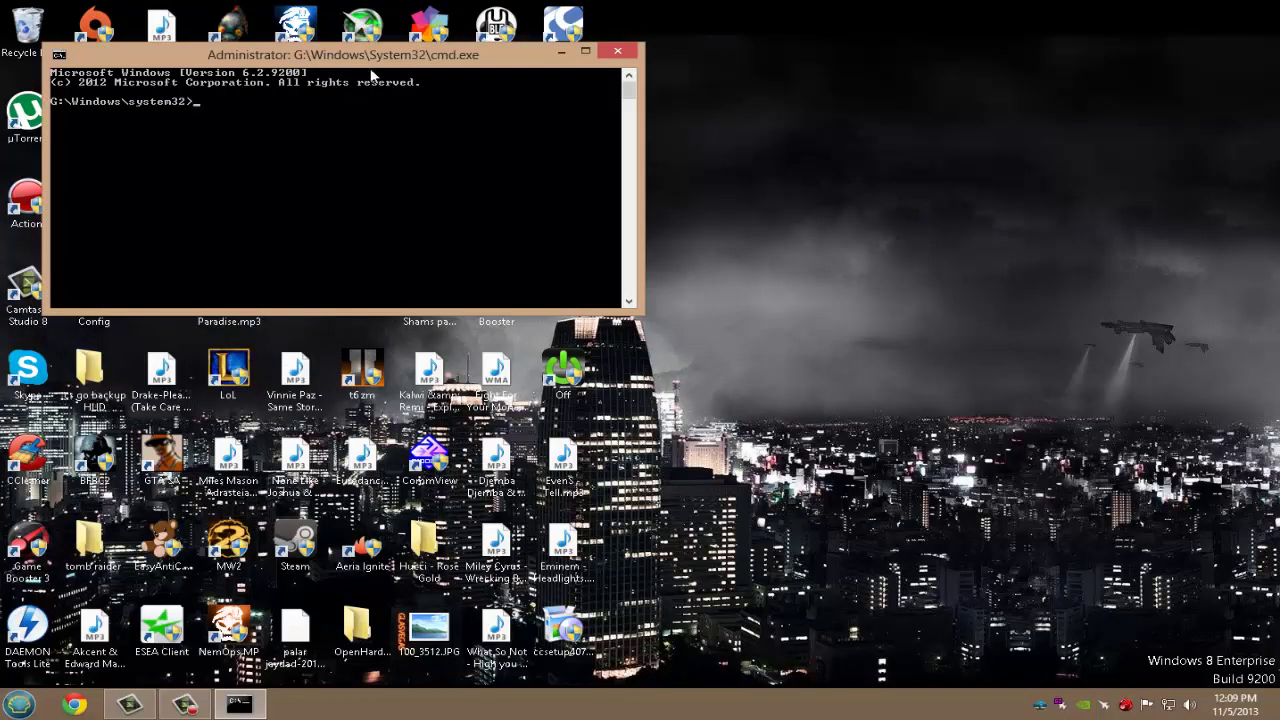
Run sfc /scannow in the elevated Command Prompt and watch verification reach 2%.
drag(373, 75, 627, 170)
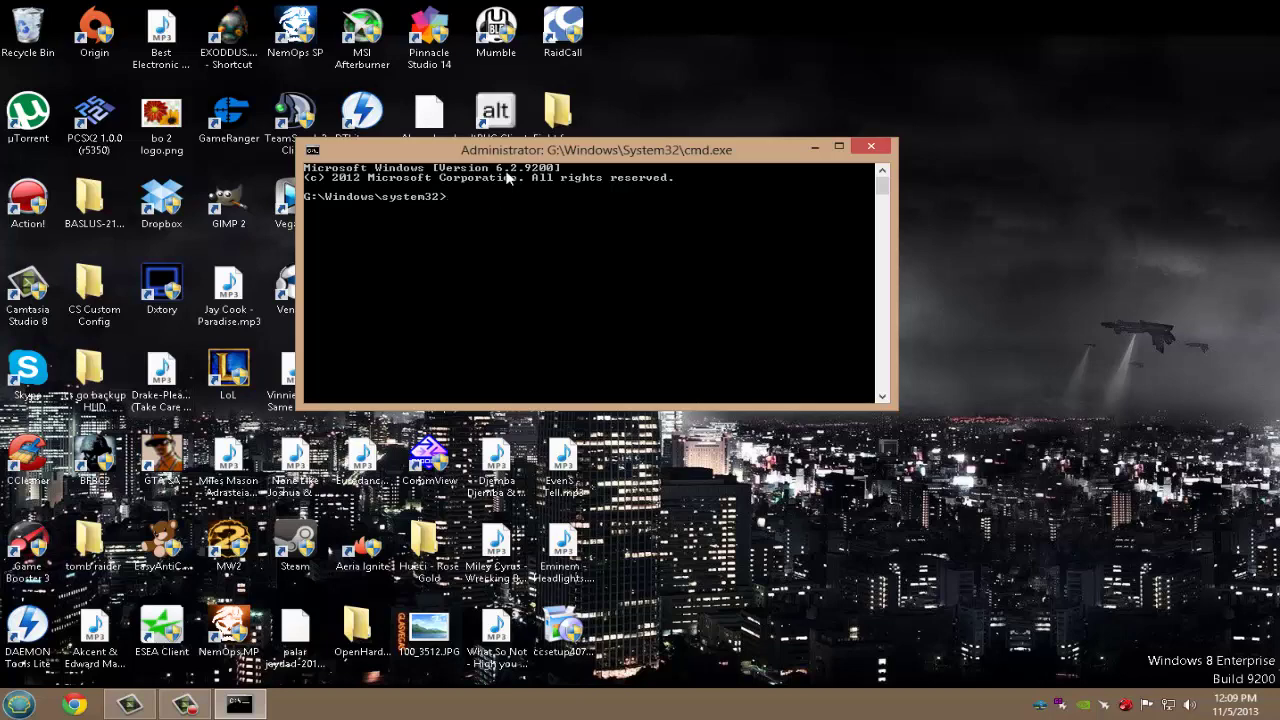
drag(561, 151, 657, 190)
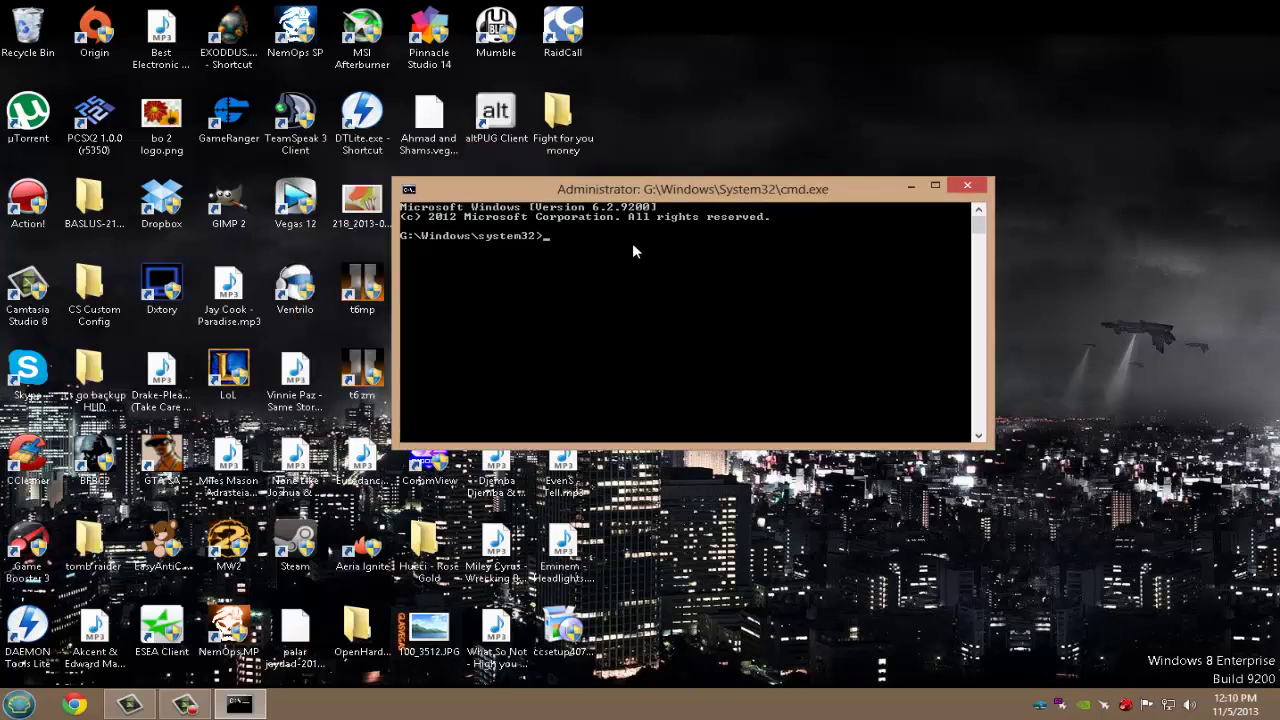
drag(752, 189, 801, 172)
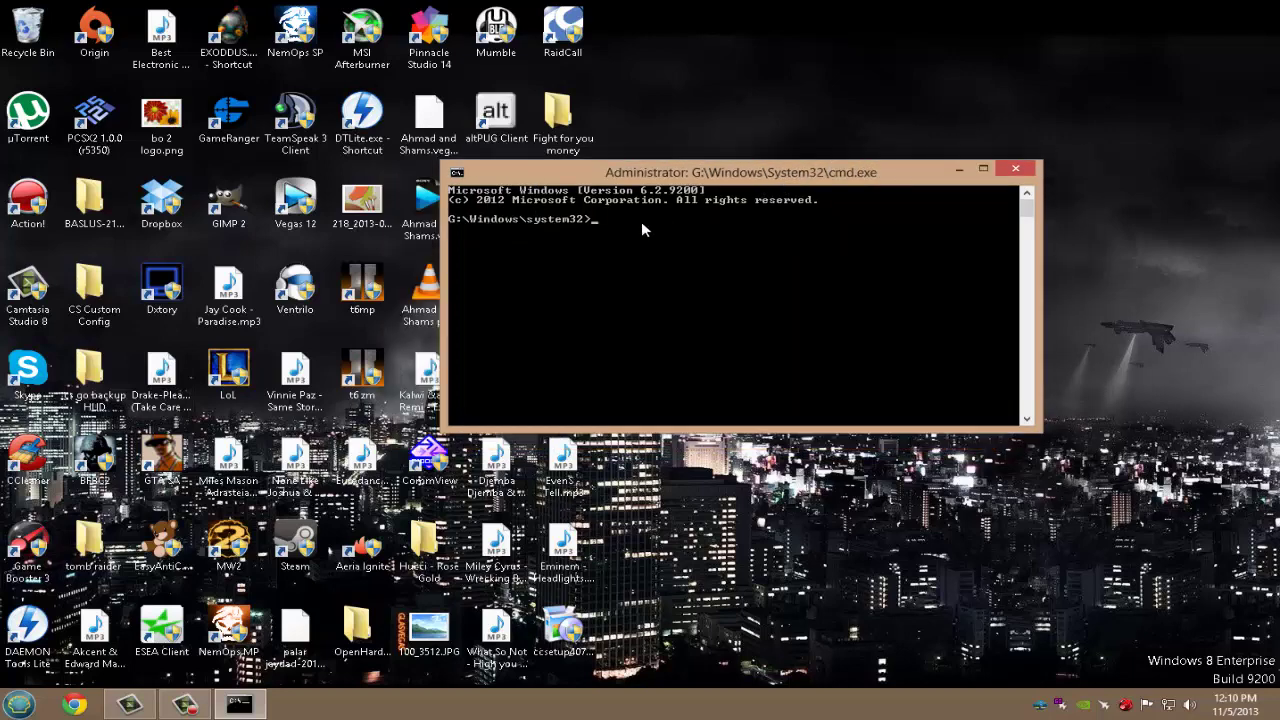
text(sfc /scannow)
key(Return)
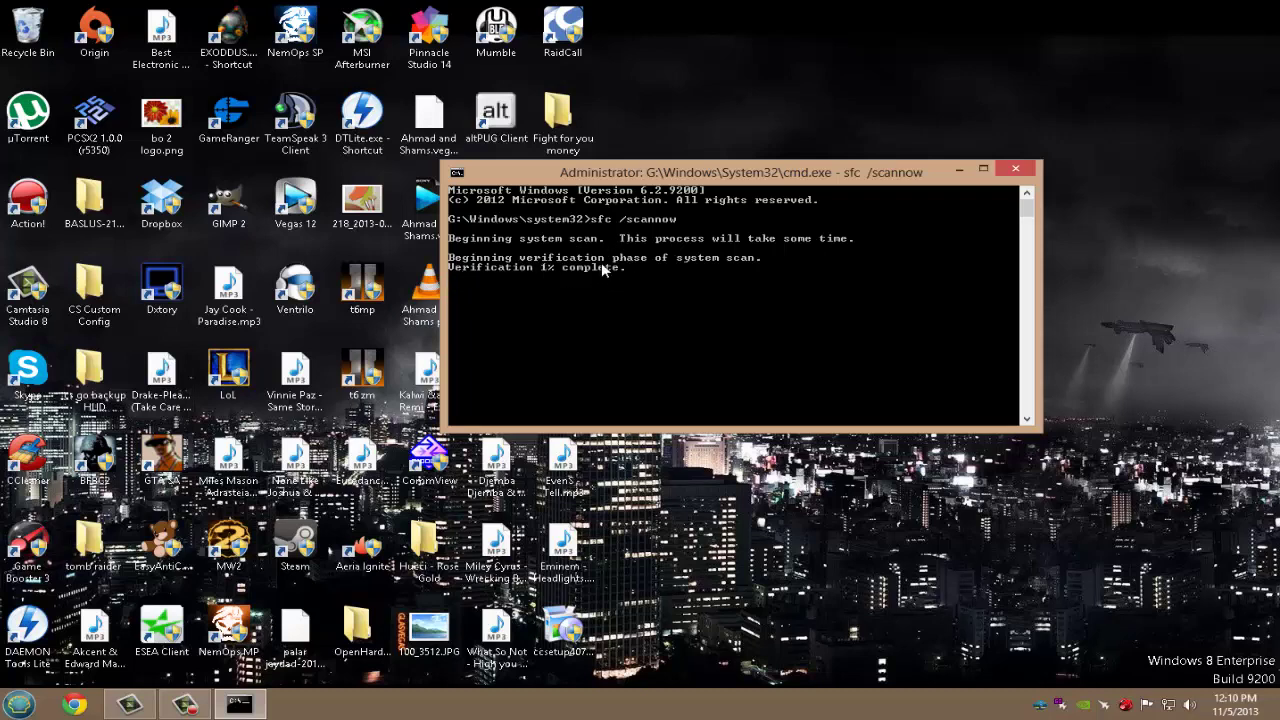
drag(657, 170, 692, 185)
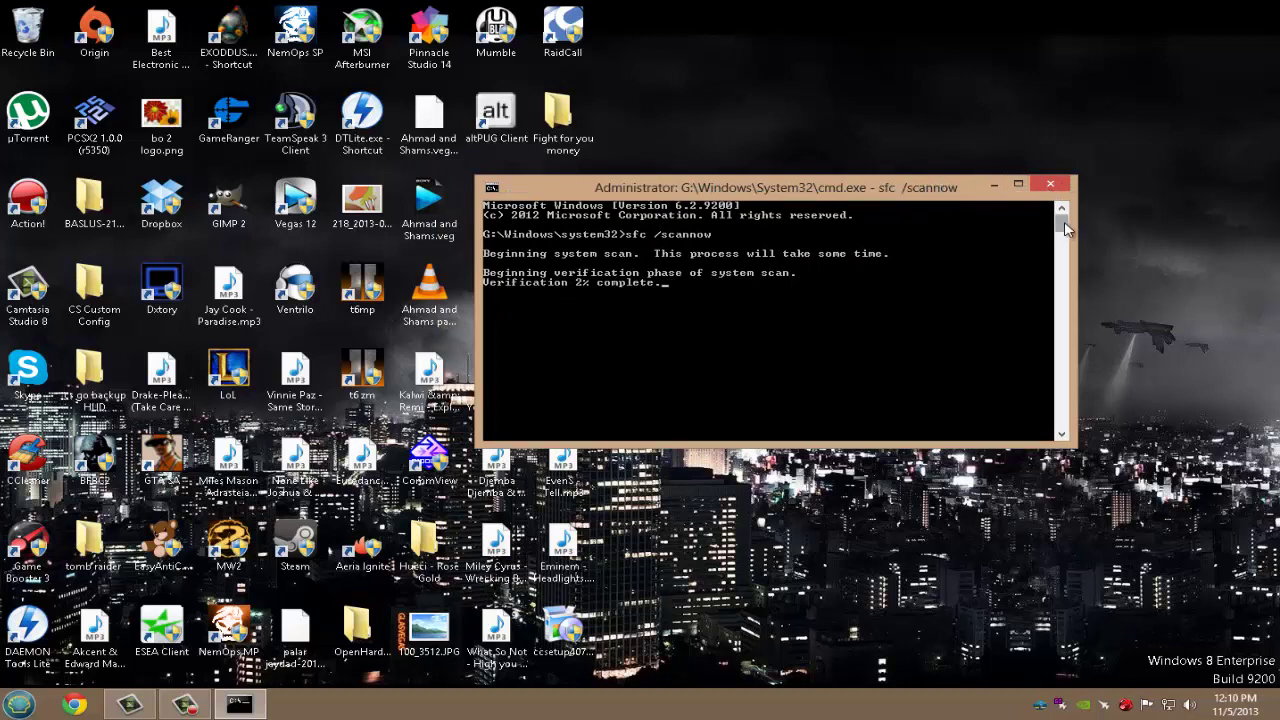
drag(1064, 216, 1068, 228)
Close Command Prompt and open a maximized Control Panel from the Start menu.
click(1053, 186)
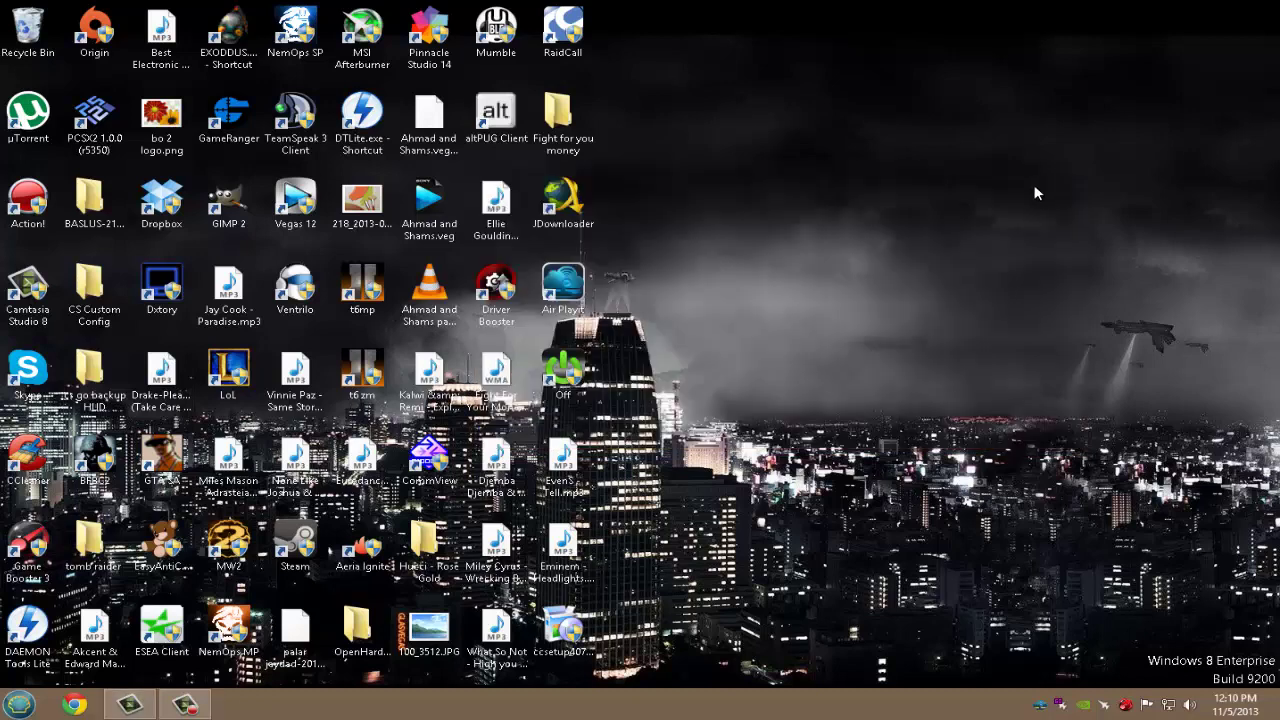
click(19, 705)
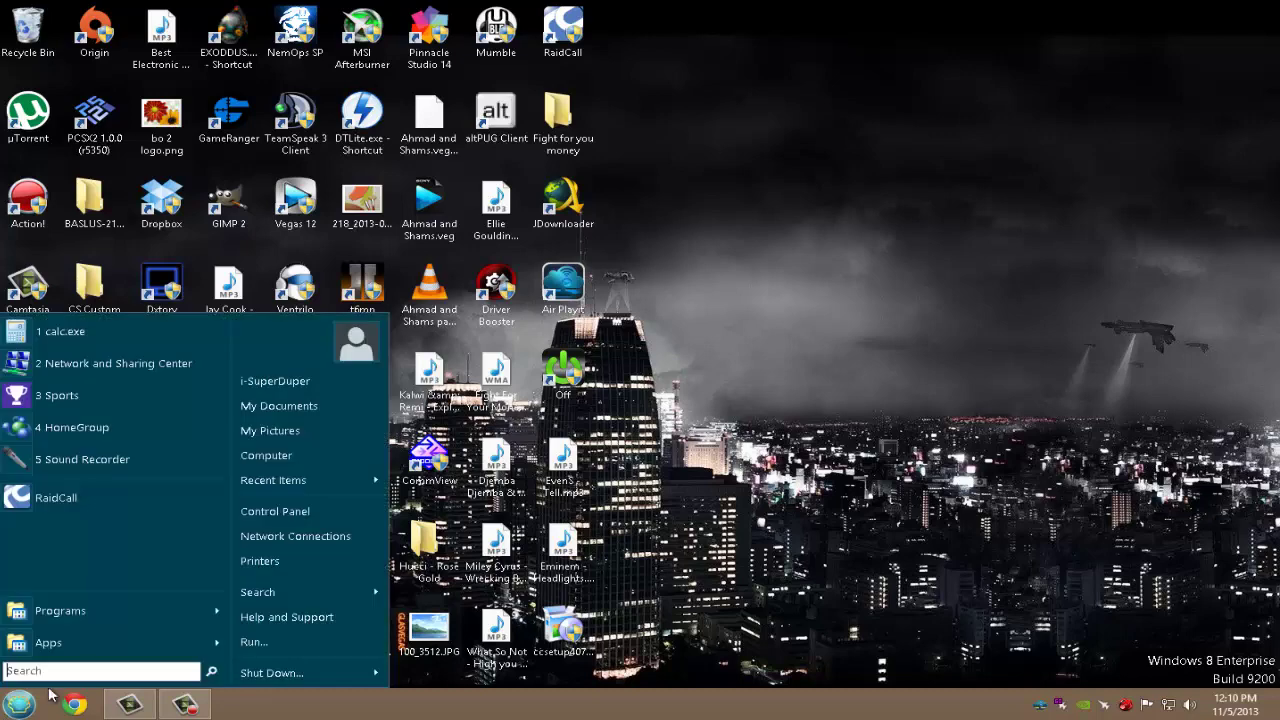
click(278, 519)
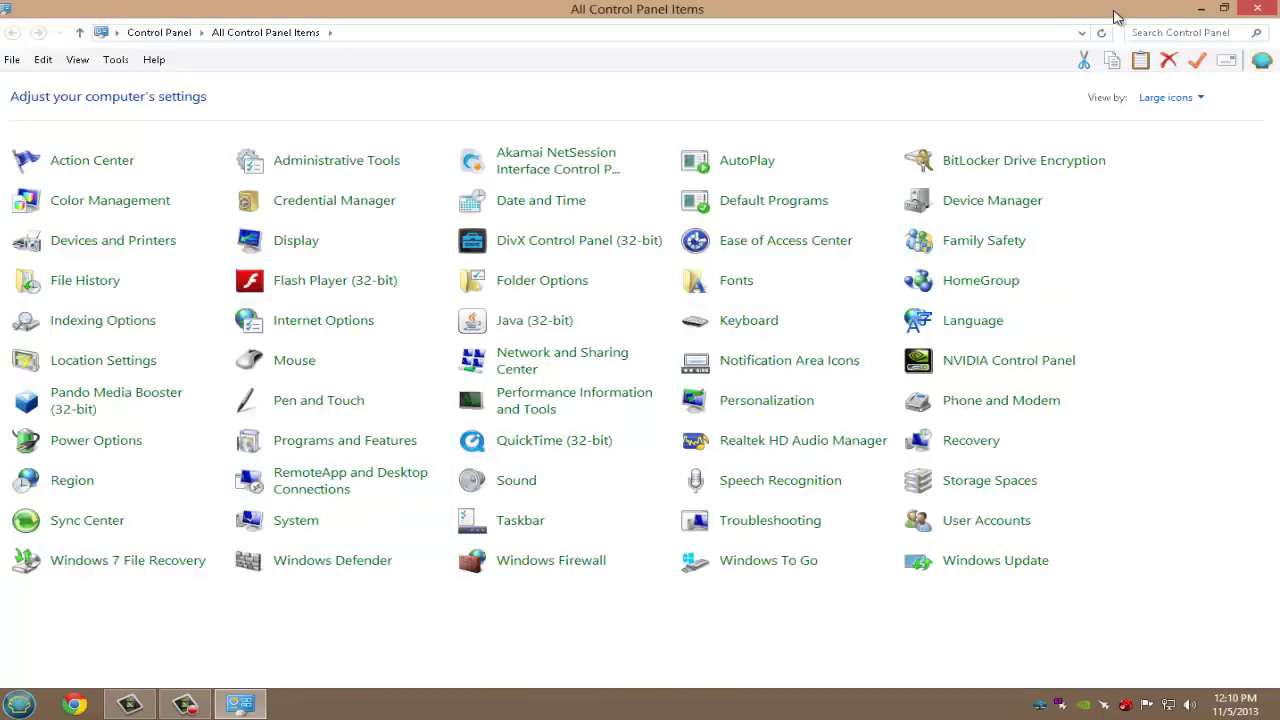
double_click(1120, 16)
double_click(695, 96)
key(super)
key(super)
Switch Control Panel to Category view and open System and Security > Windows Update.
click(1170, 97)
click(1172, 117)
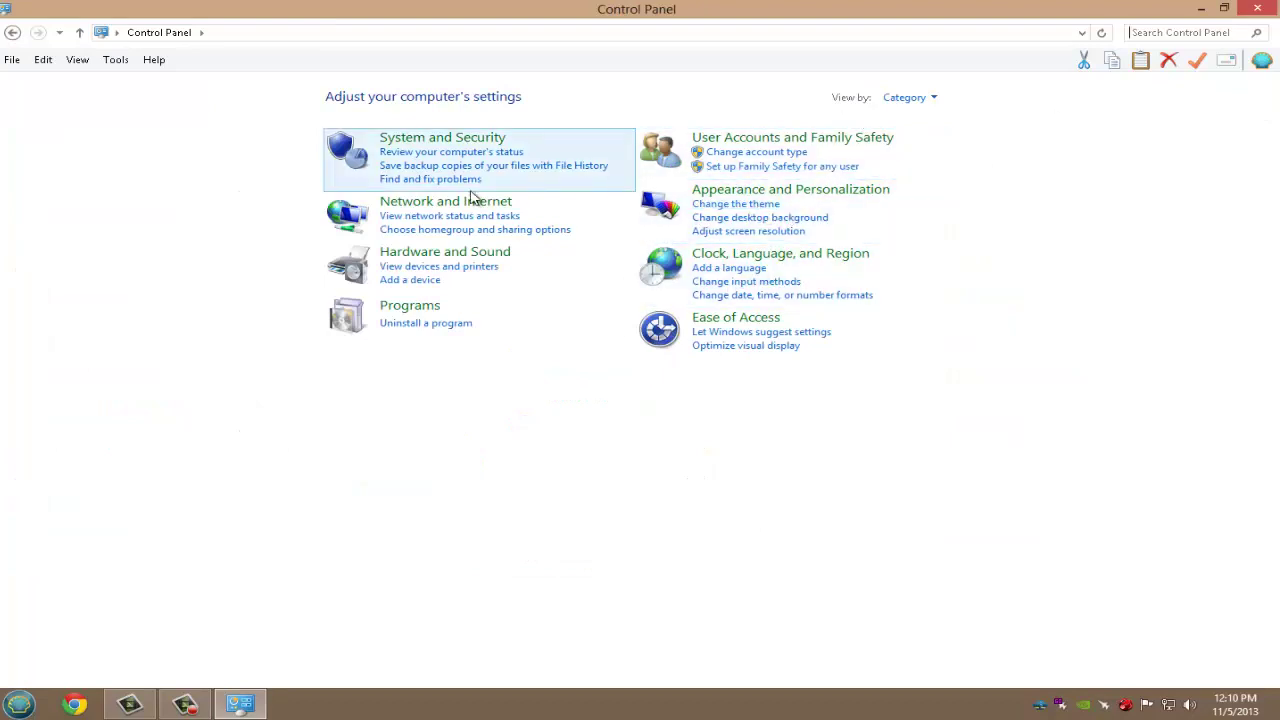
click(455, 140)
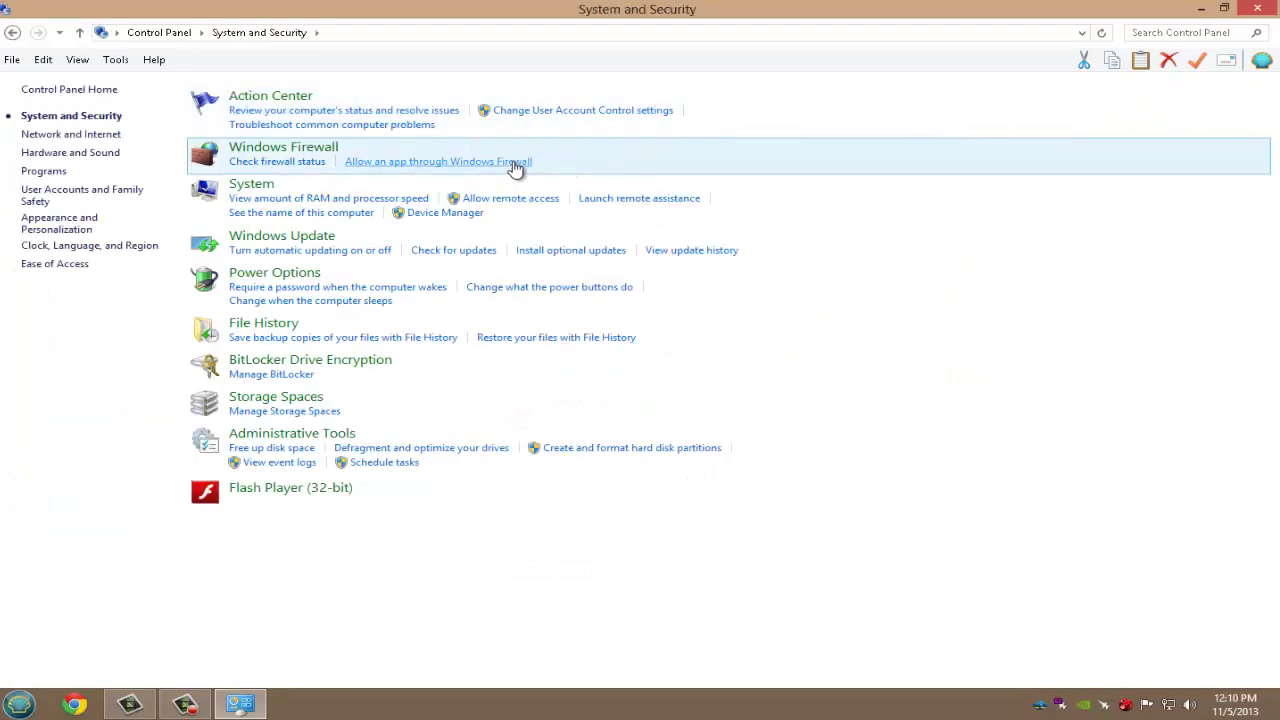
click(472, 250)
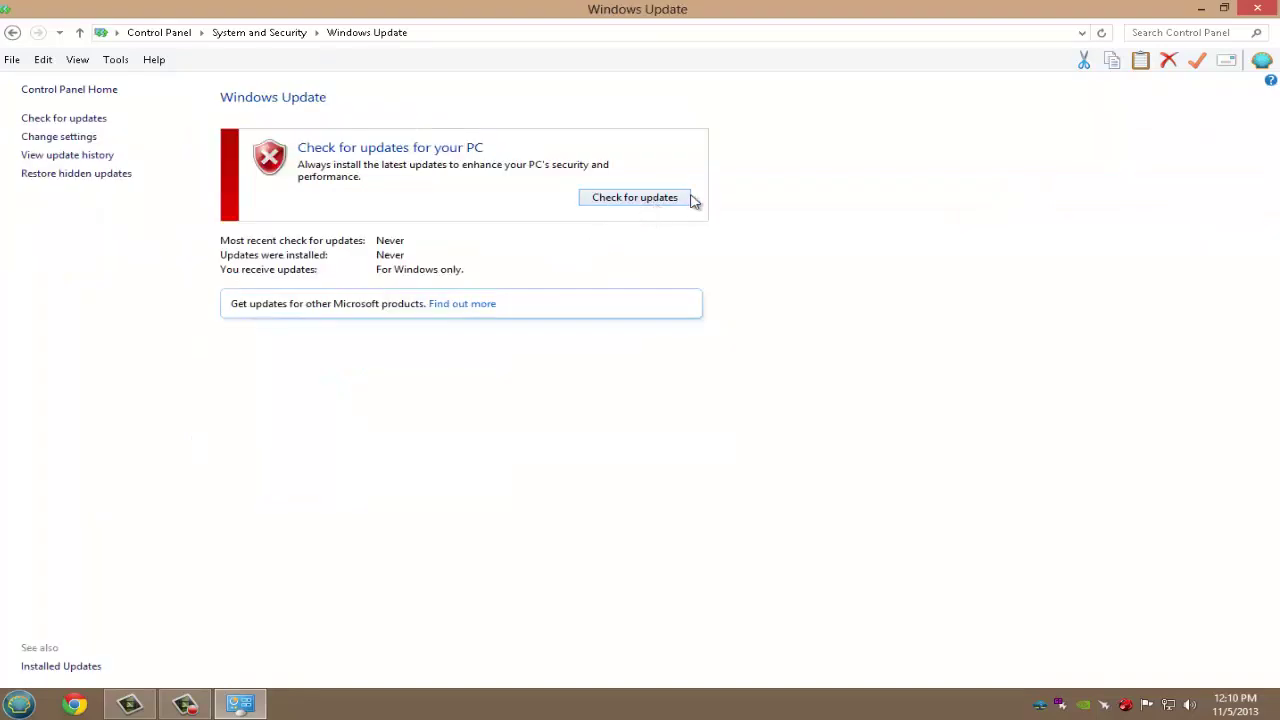
Close the Control Panel's Windows Update page.
click(1275, 9)
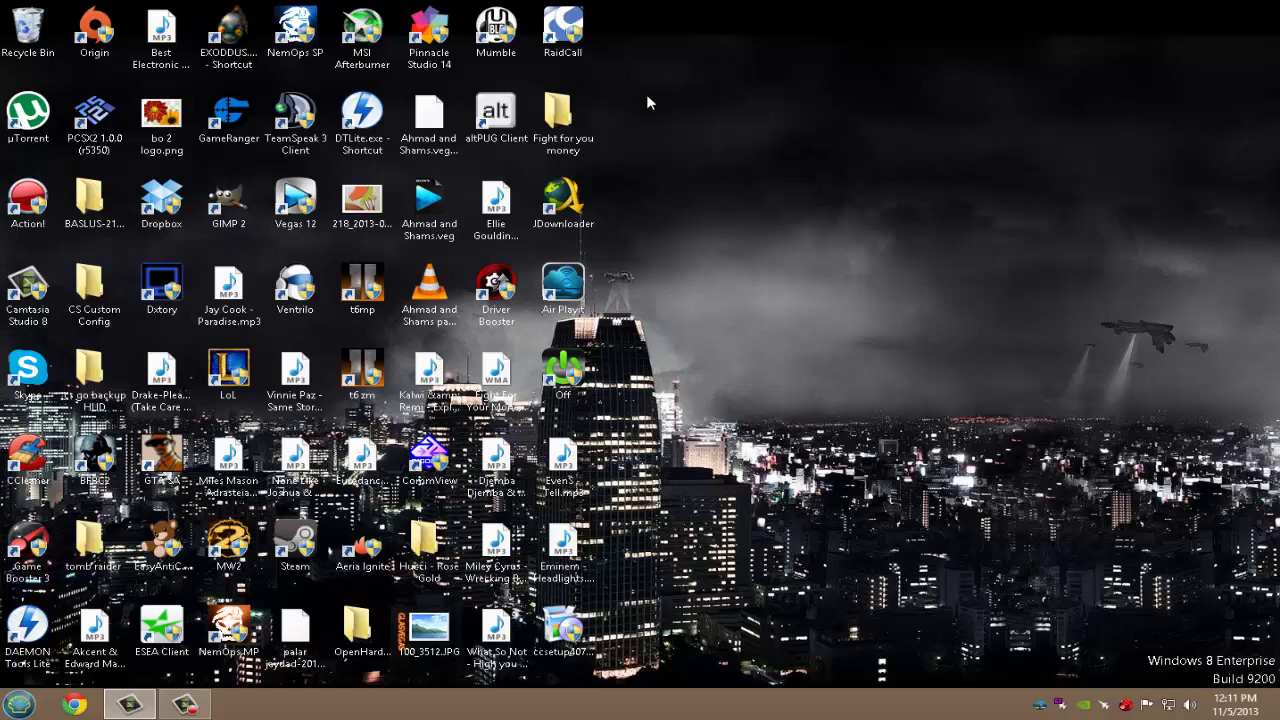
drag(646, 96, 668, 181)
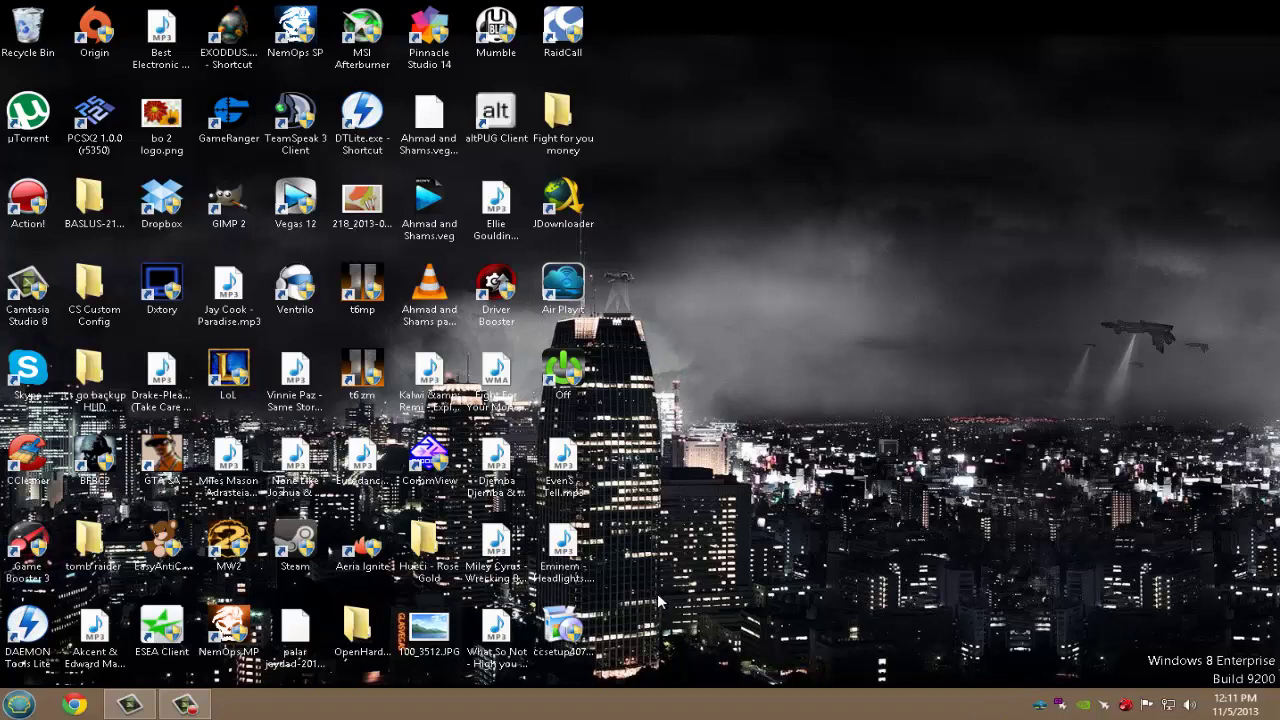
drag(643, 676, 646, 203)
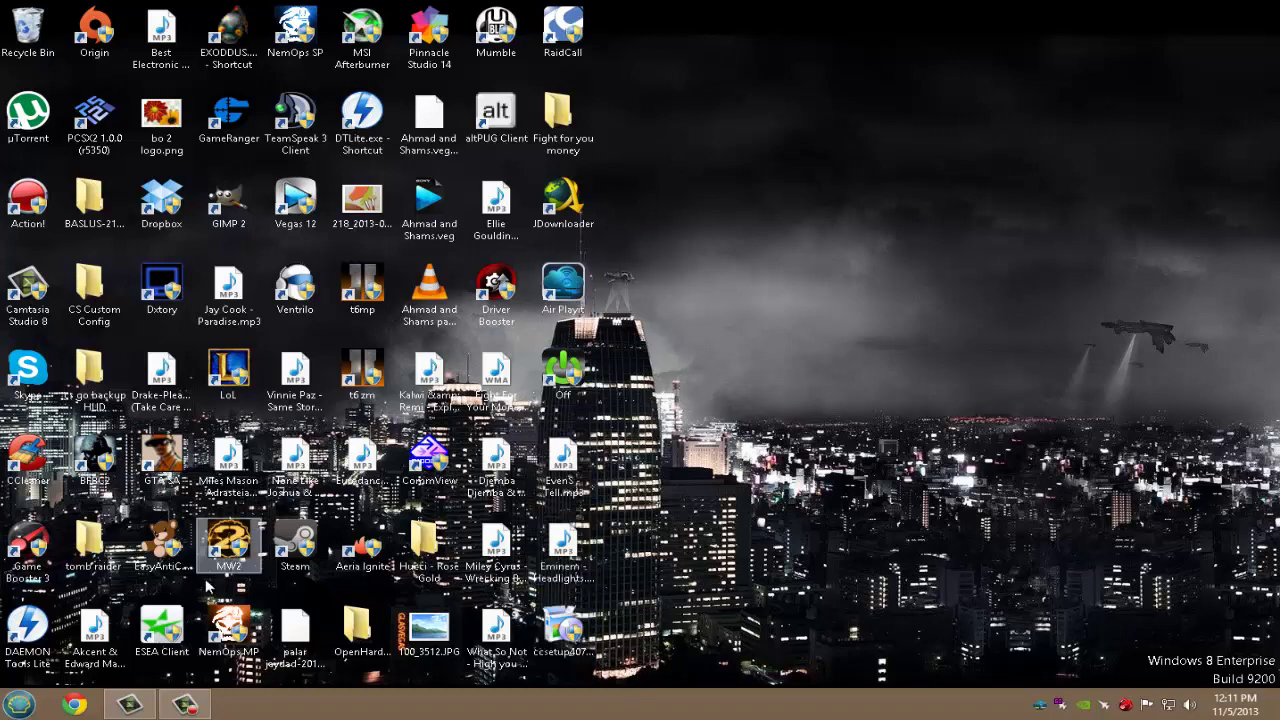